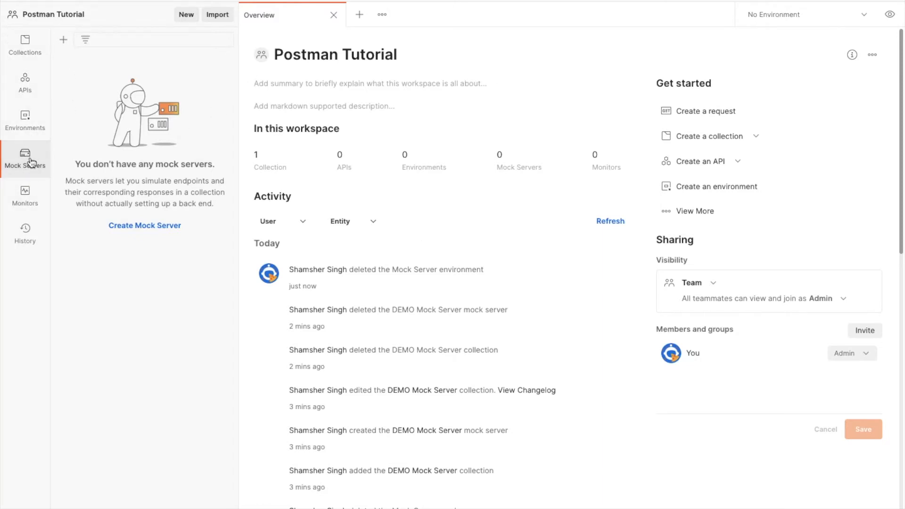
# Expand the SAMPLE API TEST collection to view its requests, and start creating a new mock server.
pyautogui.click(33, 45)
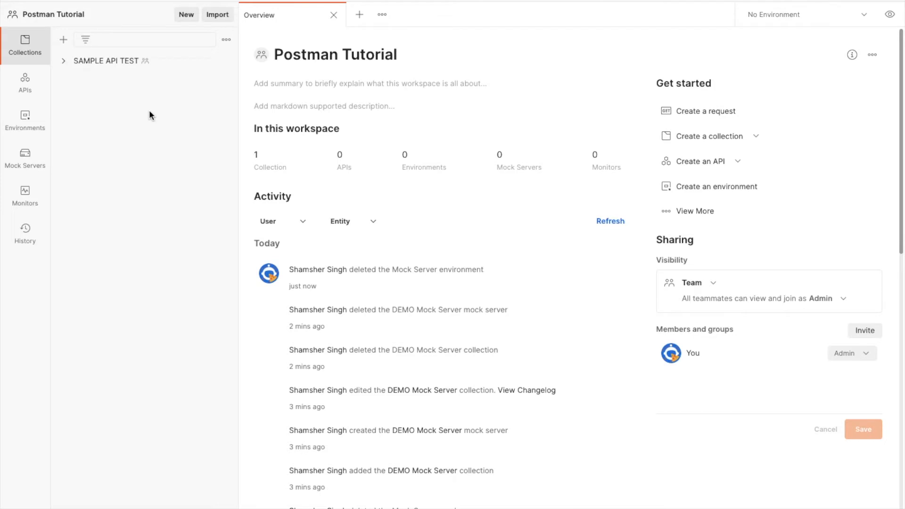
pyautogui.click(64, 66)
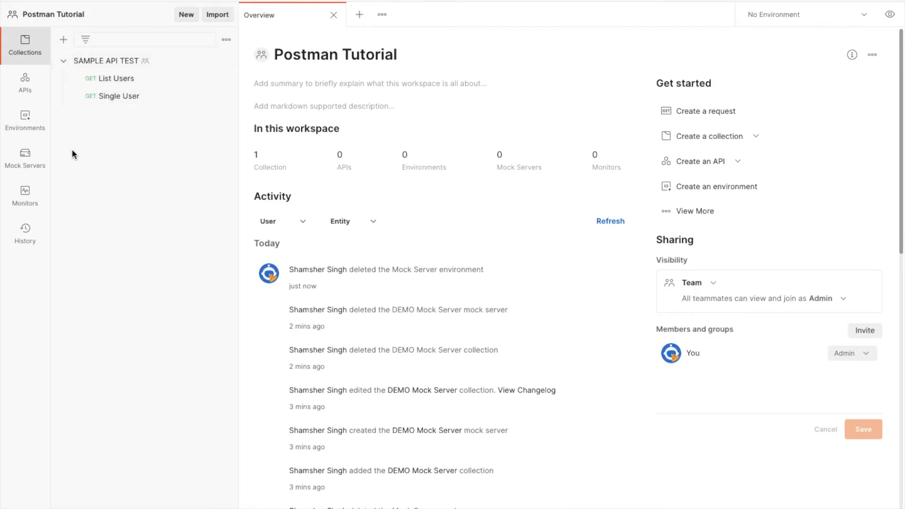
pyautogui.click(24, 161)
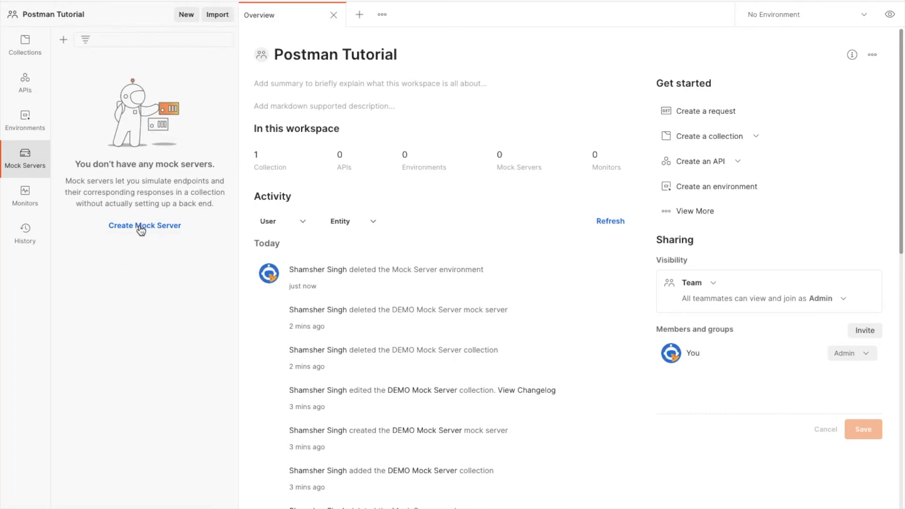
pyautogui.click(64, 41)
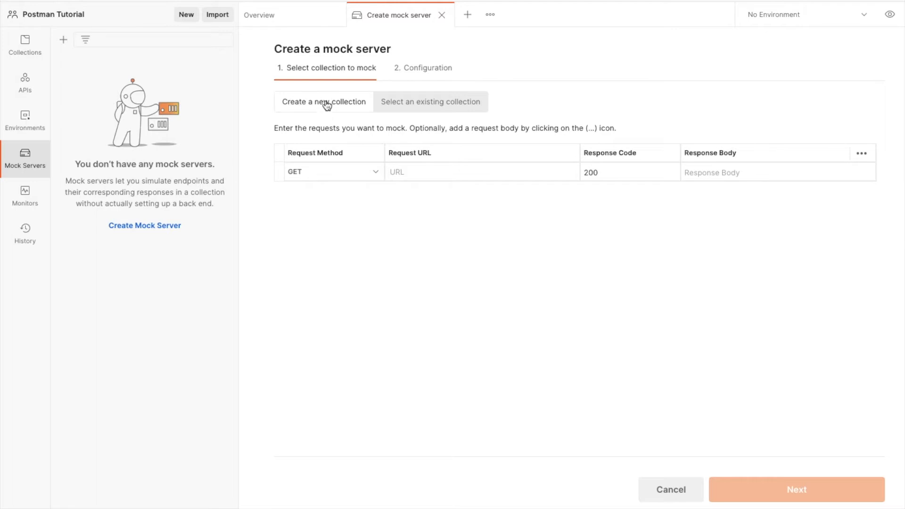
pyautogui.click(367, 177)
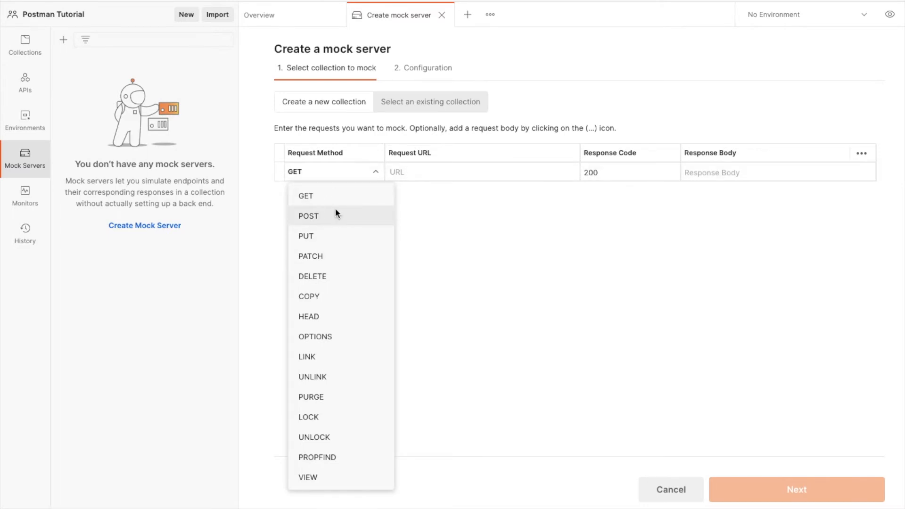
pyautogui.click(336, 215)
pyautogui.click(374, 174)
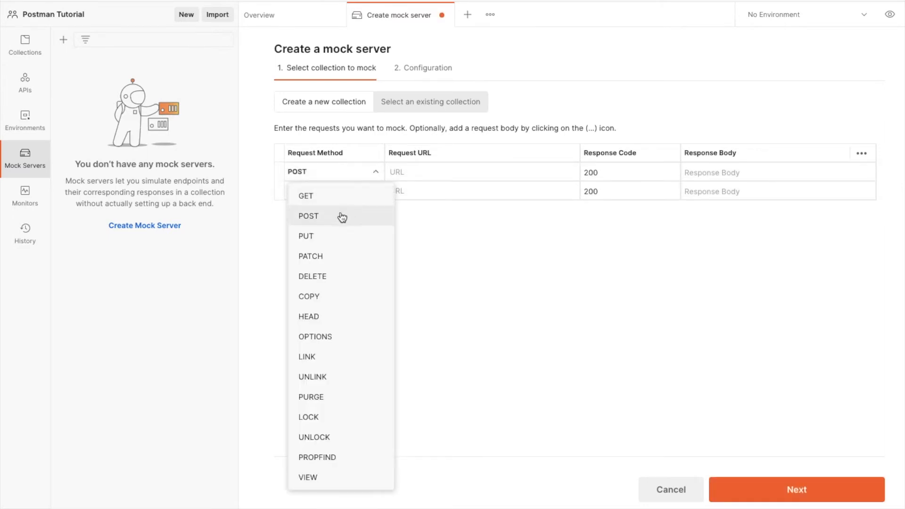
pyautogui.click(342, 197)
pyautogui.click(372, 192)
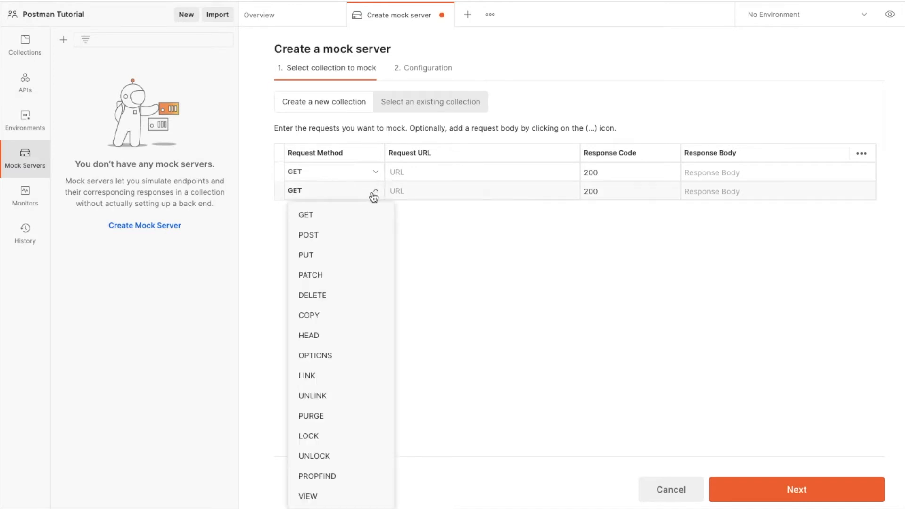
pyautogui.click(478, 242)
# Define the first GET request with URL "demo" and response body "This is mock server response", and continue to the configuration.
pyautogui.click(425, 173)
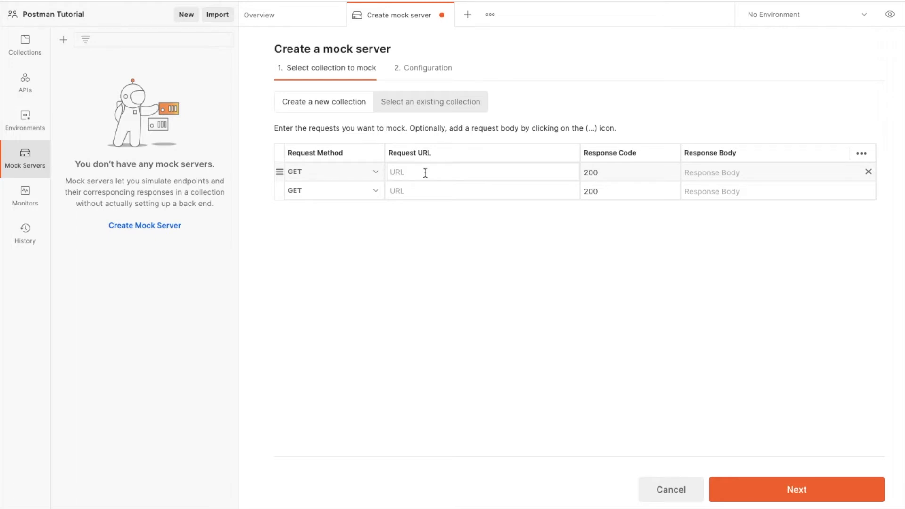
pyautogui.write('demo')
pyautogui.click(602, 191)
pyautogui.click(746, 174)
pyautogui.write('This is mock server response')
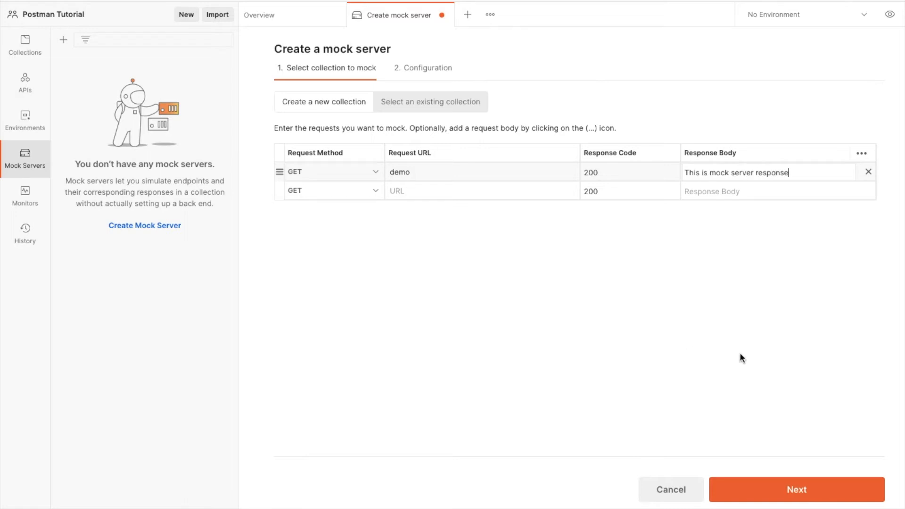
pyautogui.click(804, 490)
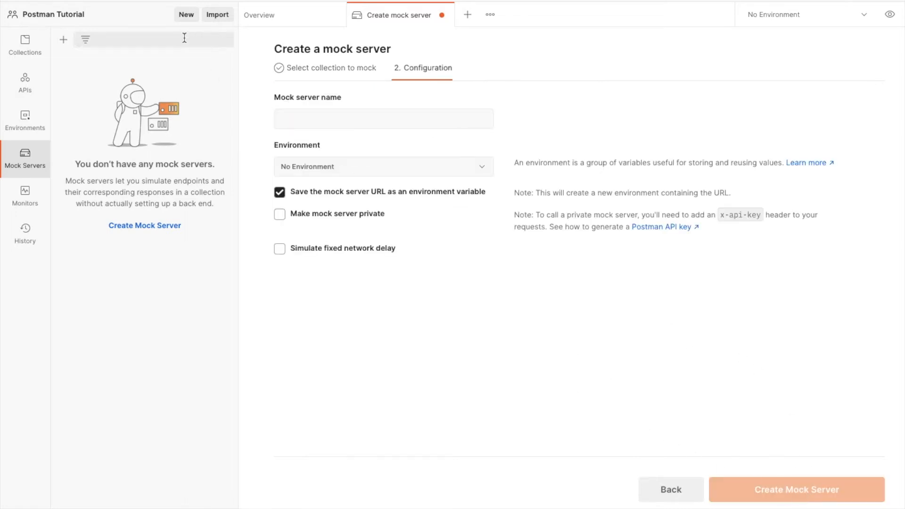
# Create the mock server with the name "Demo Mock Server" and No Environment, and copy its mock URL.
pyautogui.click(316, 117)
pyautogui.write('Demo M')
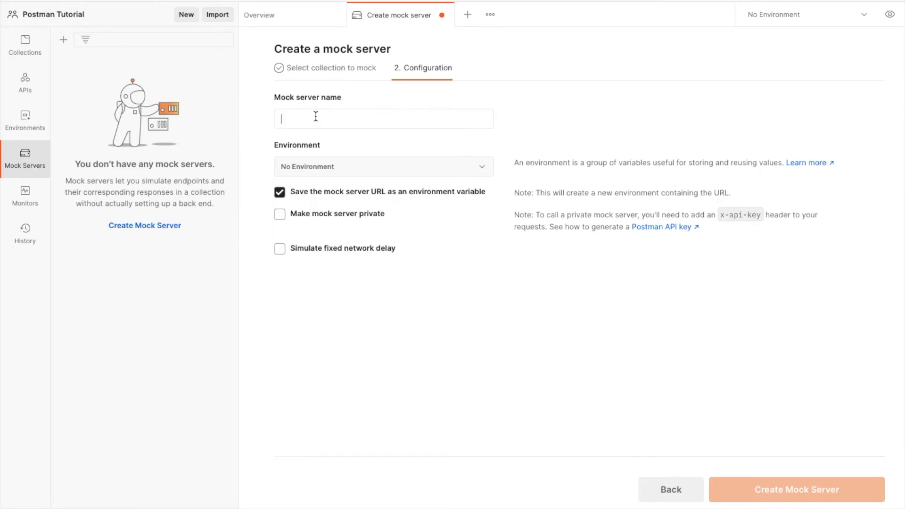
pyautogui.write('ock Server')
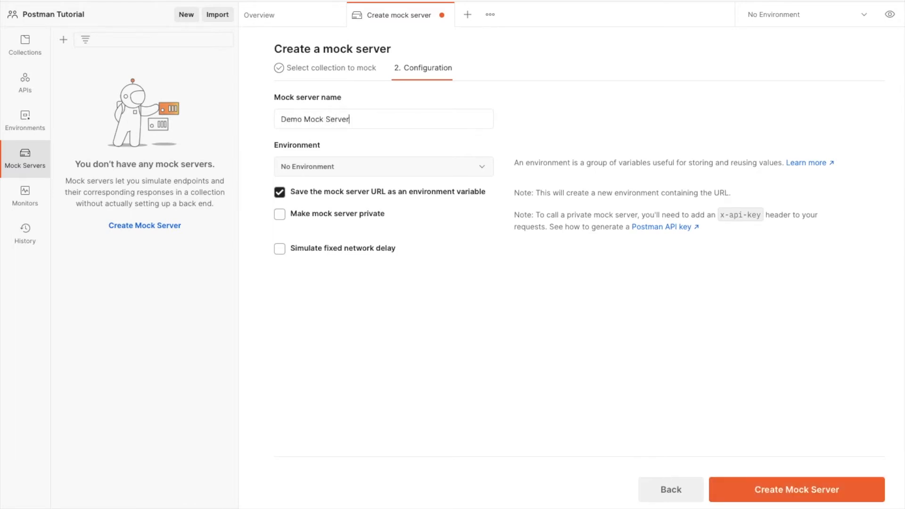
pyautogui.click(307, 166)
pyautogui.click(430, 274)
pyautogui.click(803, 499)
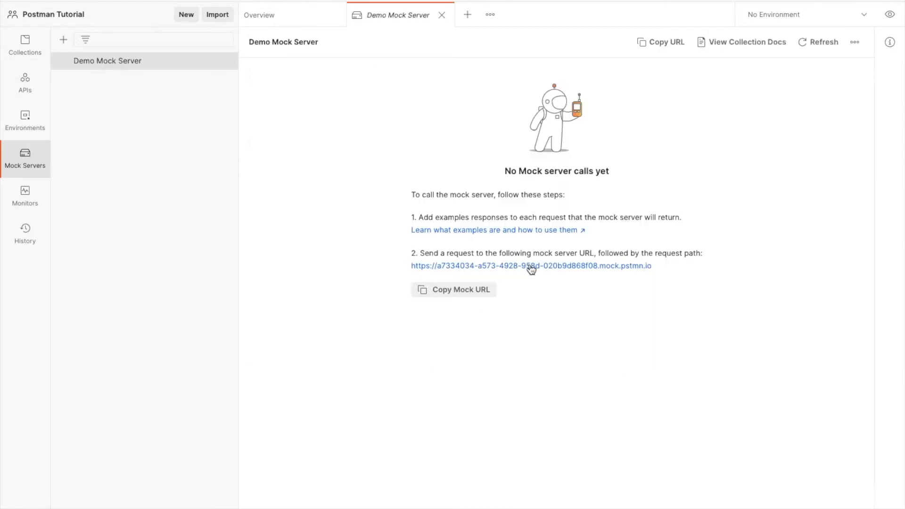
pyautogui.click(459, 295)
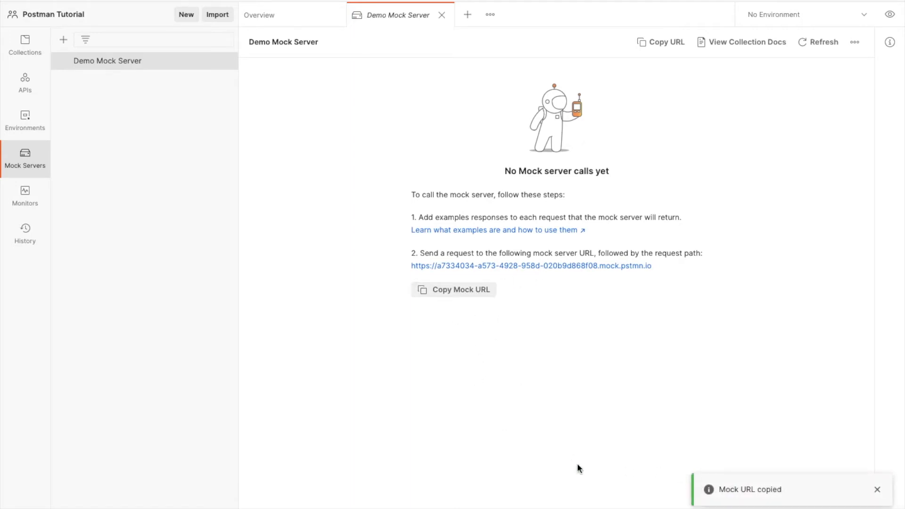
# Expand the Demo Mock Server collection and examine the demo request and its Default example.
pyautogui.click(25, 45)
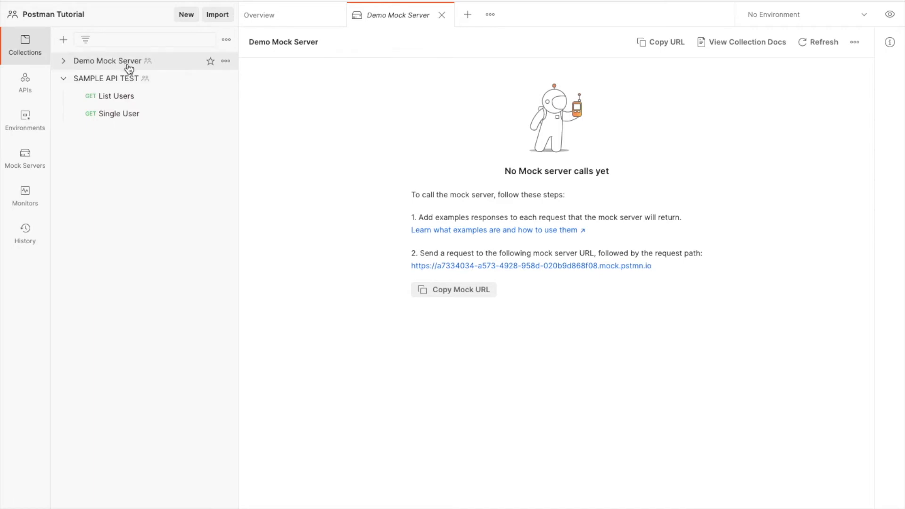
pyautogui.click(64, 76)
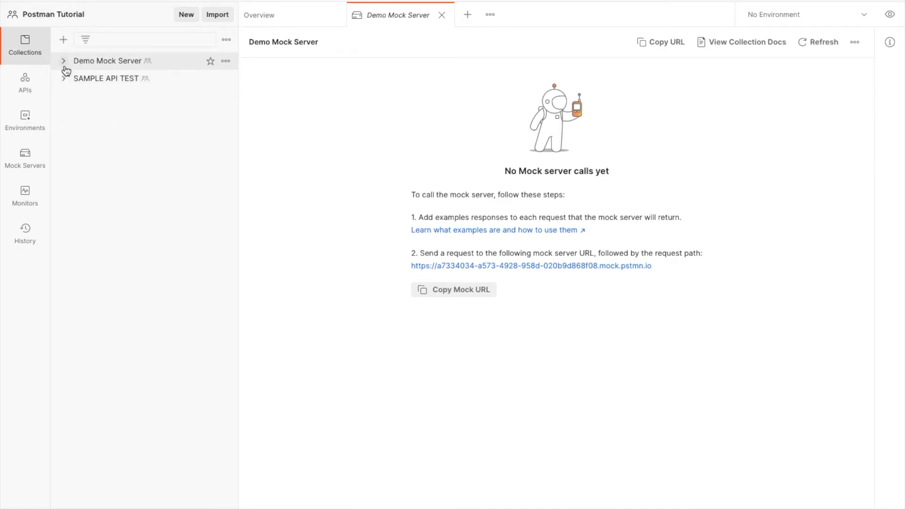
pyautogui.click(65, 63)
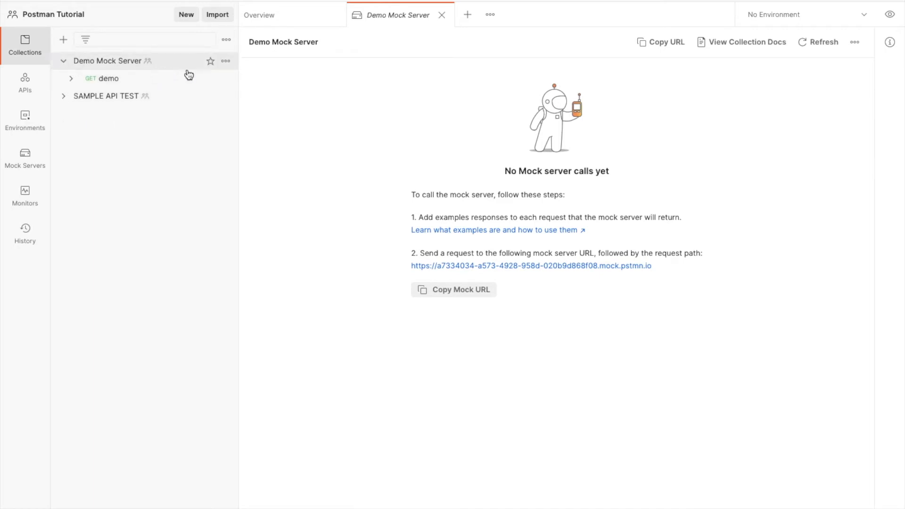
pyautogui.click(72, 80)
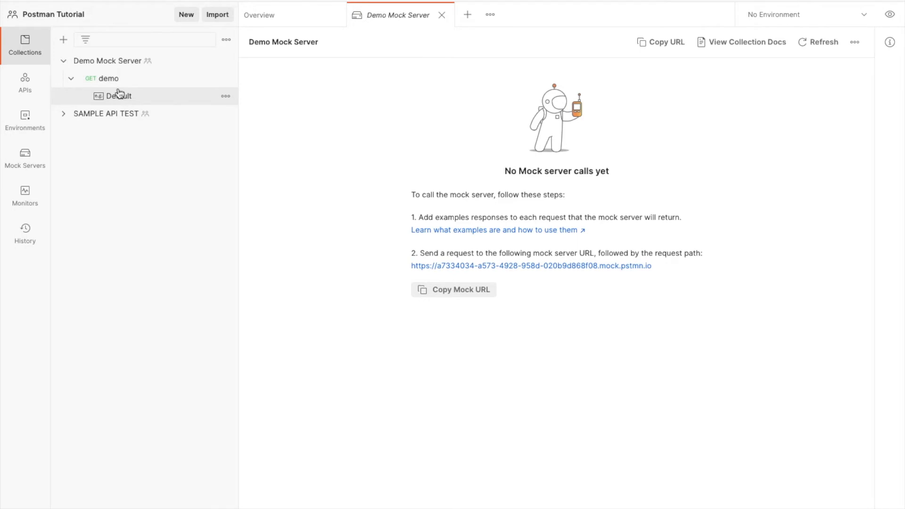
pyautogui.click(121, 97)
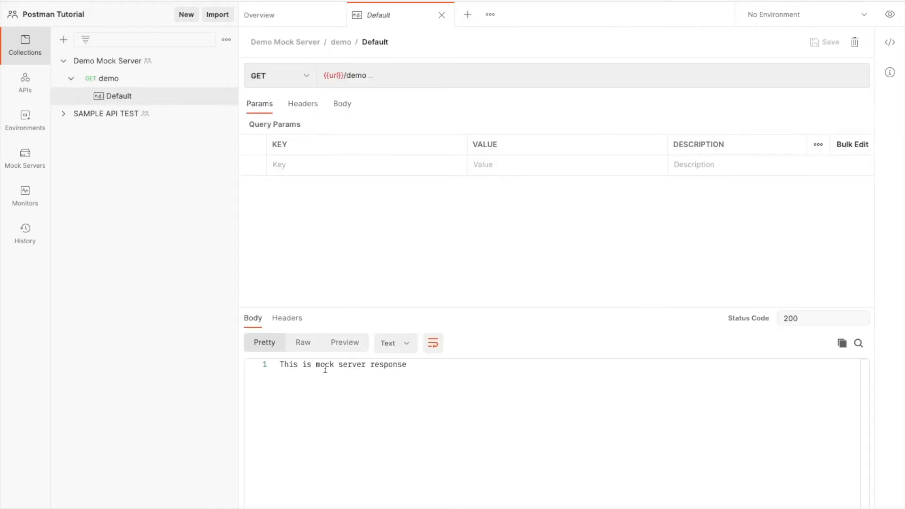
pyautogui.click(164, 79)
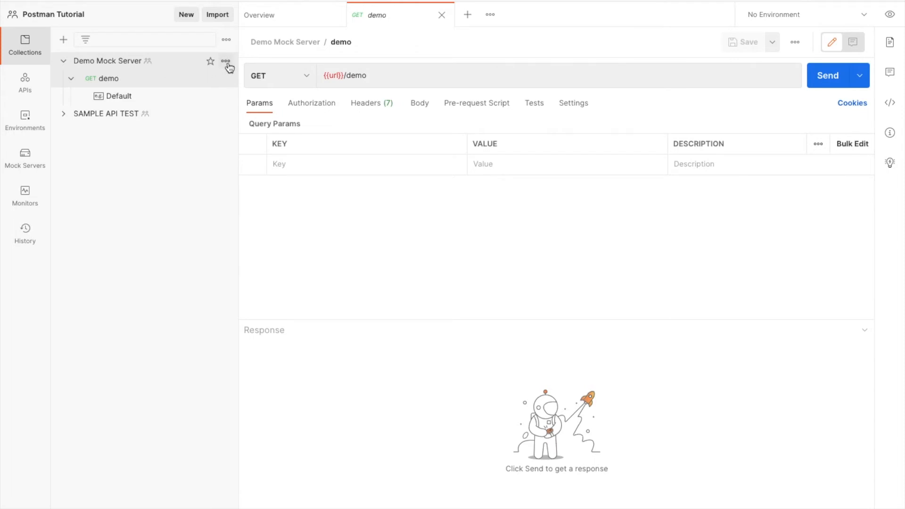
# Add a collection variable "url" to Demo Mock Server with the copied mock URL as its current value, and save the collection.
pyautogui.click(228, 64)
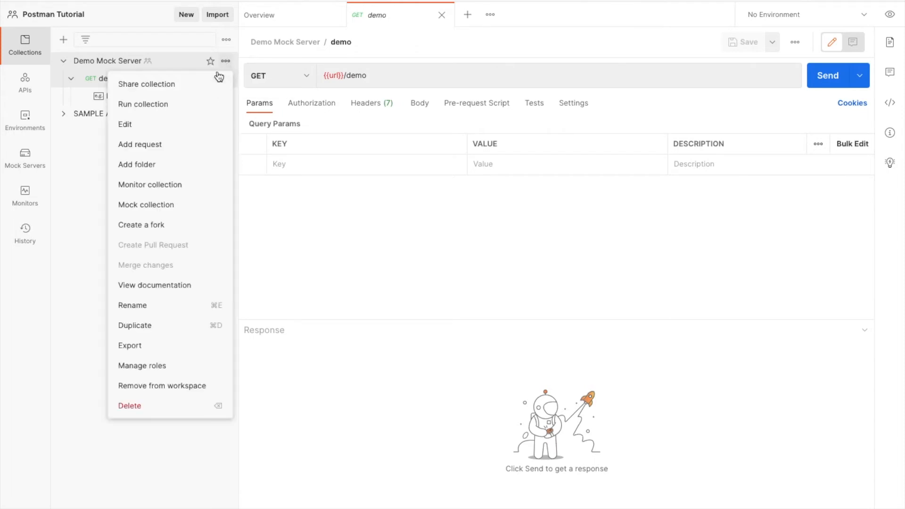
pyautogui.click(187, 127)
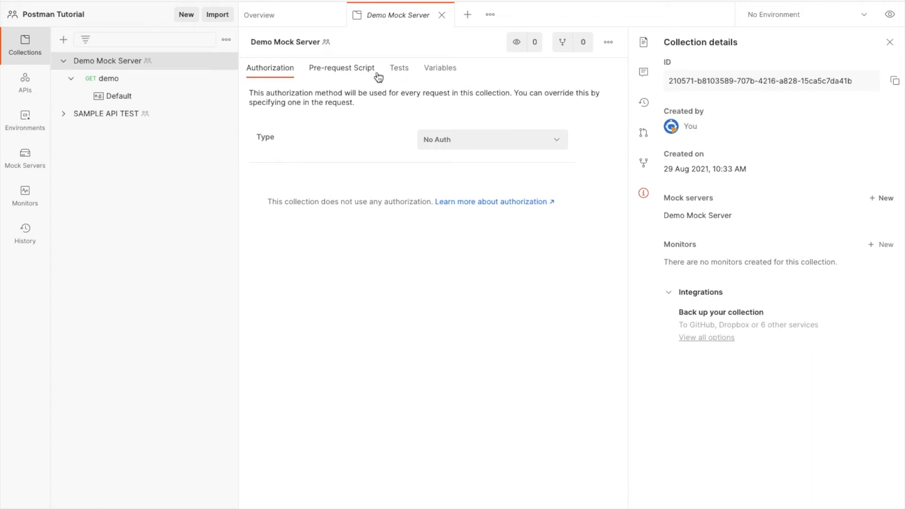
pyautogui.click(399, 69)
pyautogui.click(430, 70)
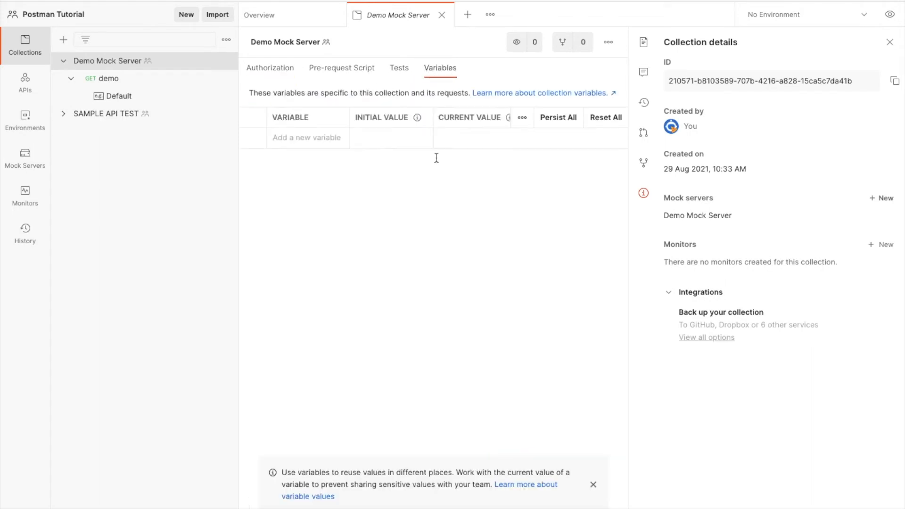
pyautogui.click(299, 137)
pyautogui.write('ur')
pyautogui.click(463, 137)
pyautogui.hotkey('ctrl', 'v')
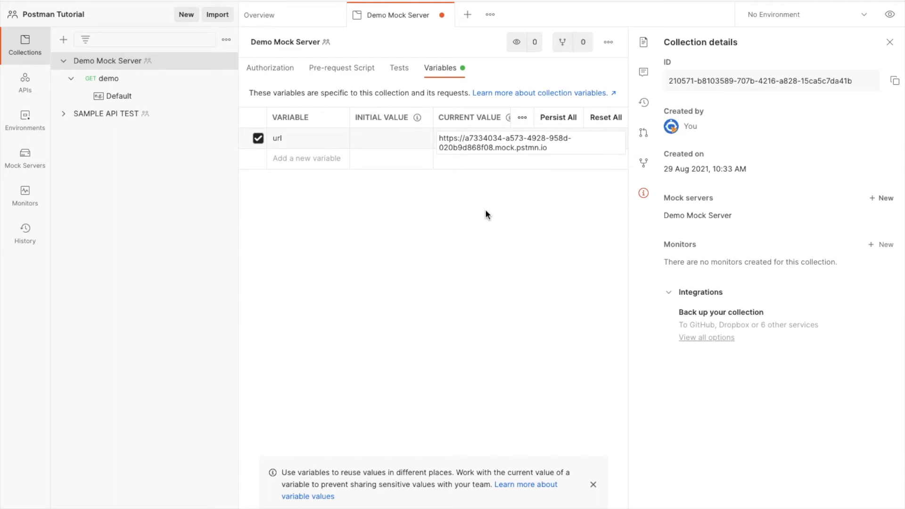
pyautogui.click(485, 208)
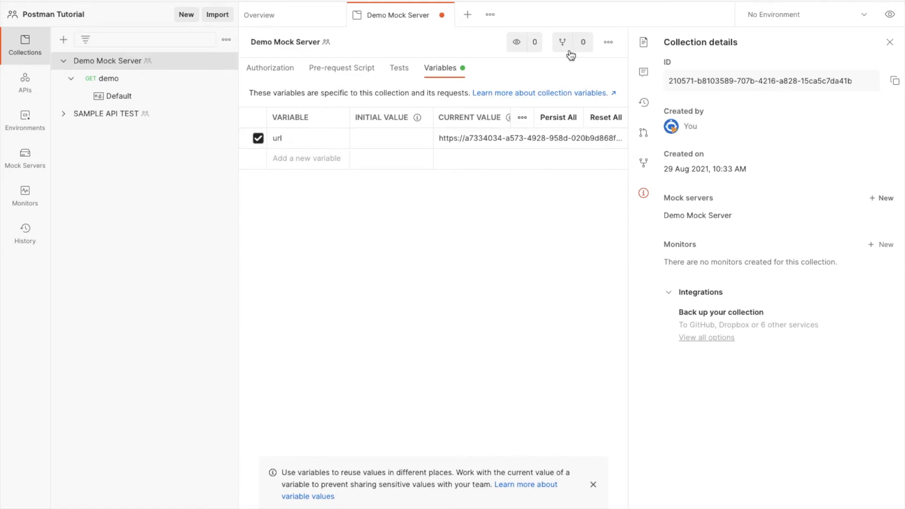
pyautogui.click(890, 42)
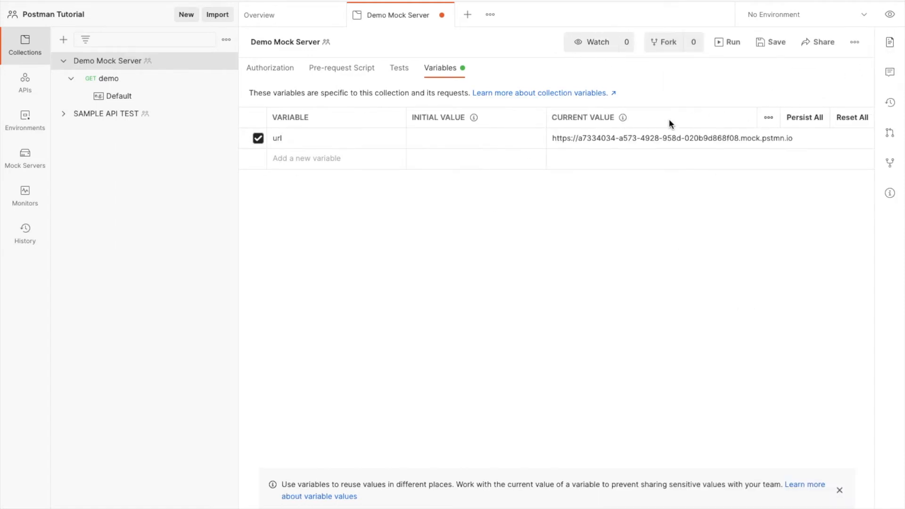
pyautogui.click(759, 42)
# Send the demo GET request and display its response body in JSON format.
pyautogui.click(111, 79)
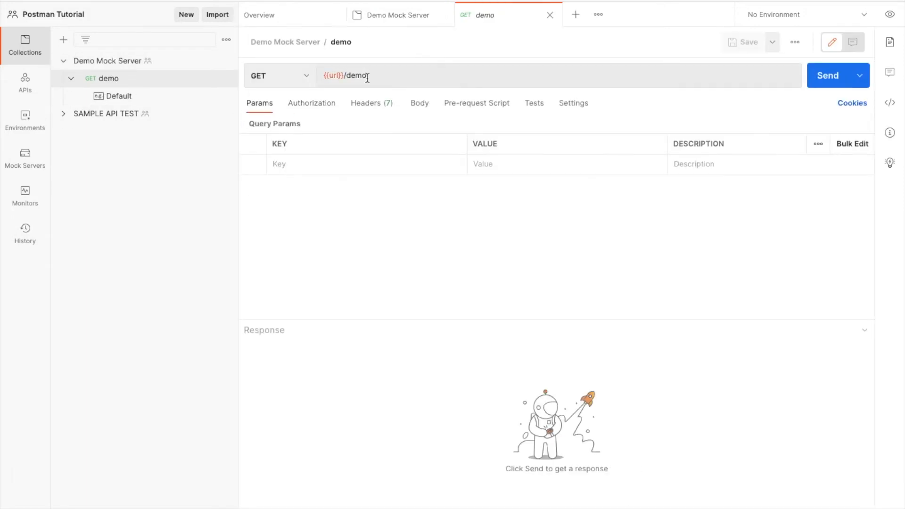
pyautogui.moveTo(335, 75)
pyautogui.click(827, 79)
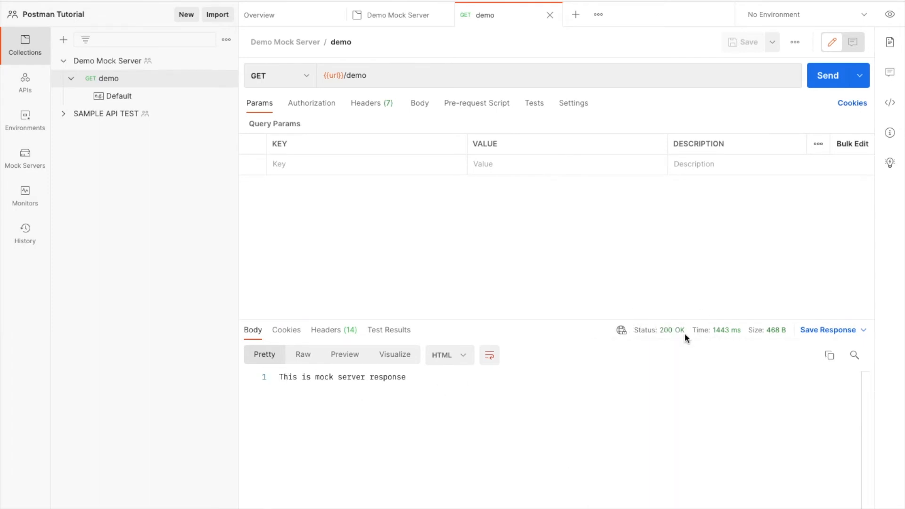
pyautogui.moveTo(273, 379); pyautogui.dragTo(431, 377)
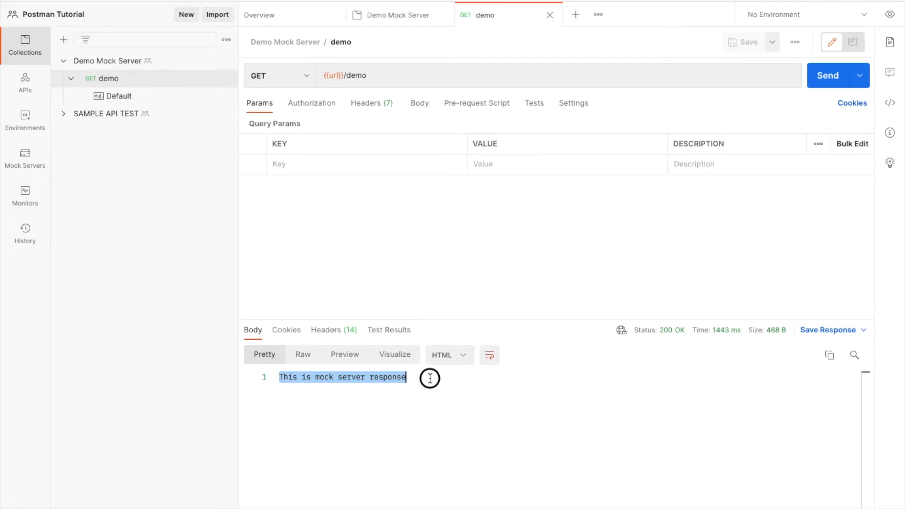
pyautogui.click(387, 378)
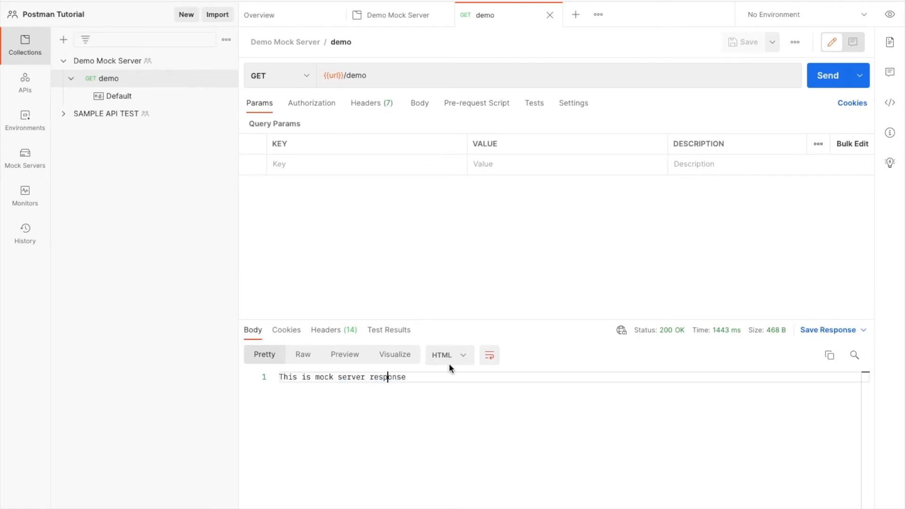
pyautogui.click(449, 361)
pyautogui.click(448, 386)
pyautogui.click(366, 392)
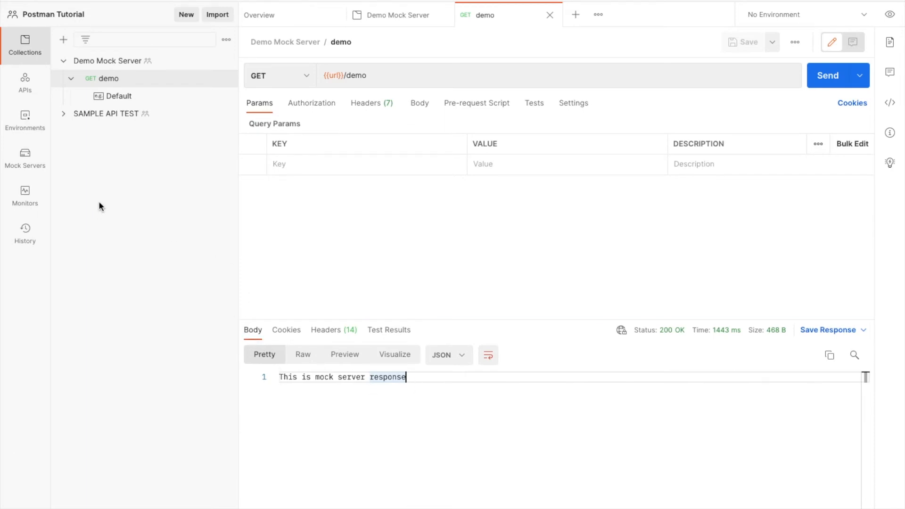
# Open the call log of the Demo Mock Server mock server and expand the GET /demo entry.
pyautogui.click(25, 170)
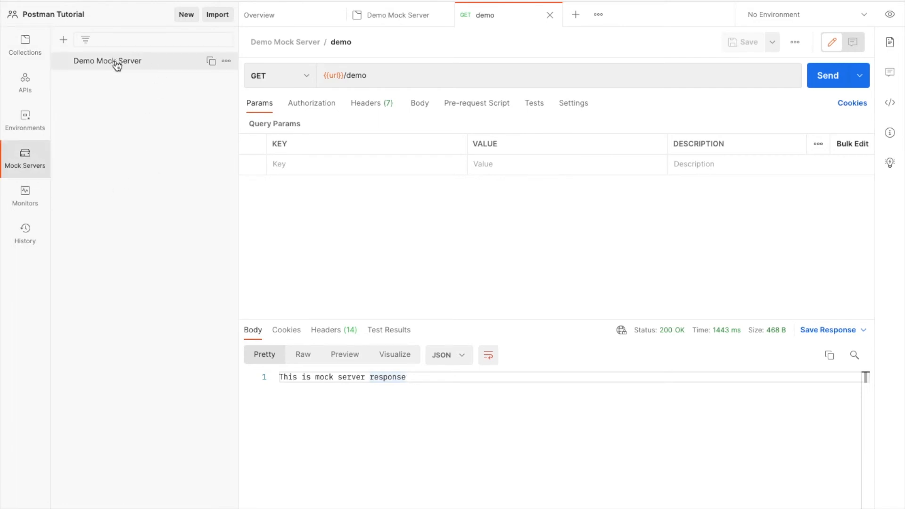
pyautogui.click(226, 61)
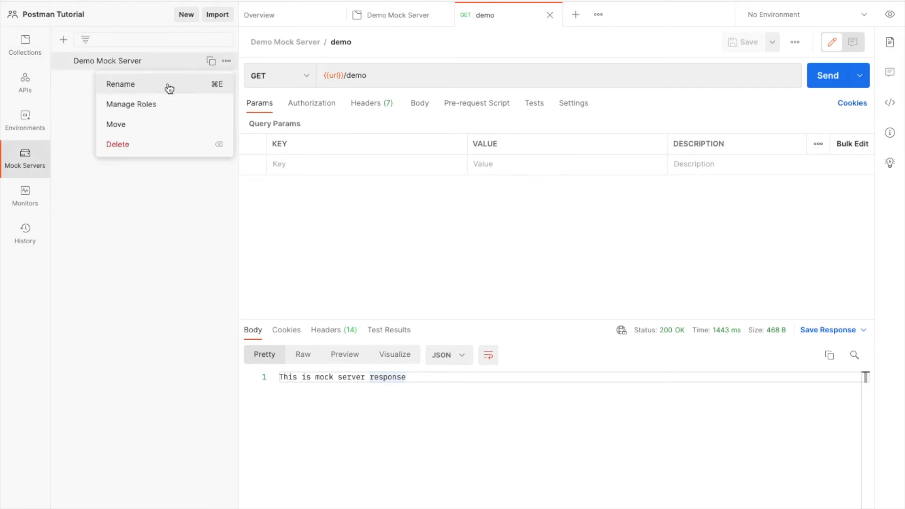
pyautogui.click(86, 67)
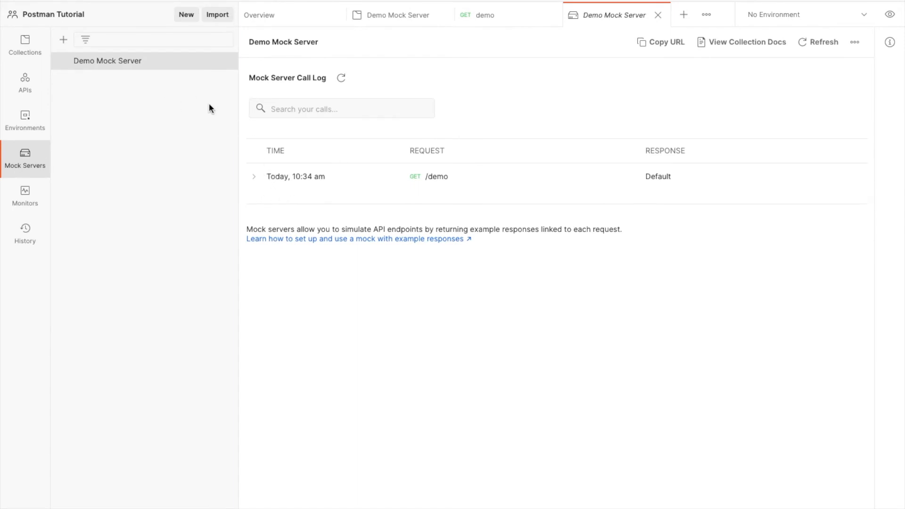
pyautogui.click(263, 181)
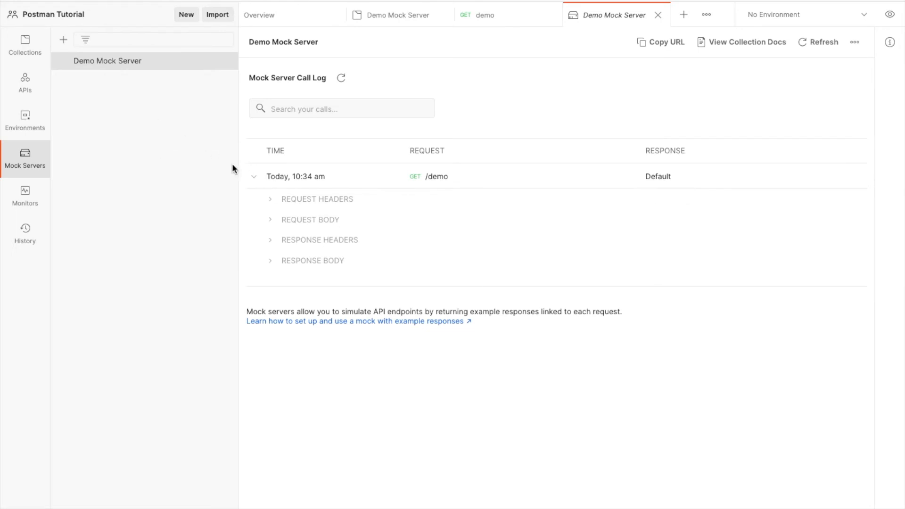
# Open the Default example of the demo request, set its response body format to JSON and clear the existing body text.
pyautogui.click(380, 18)
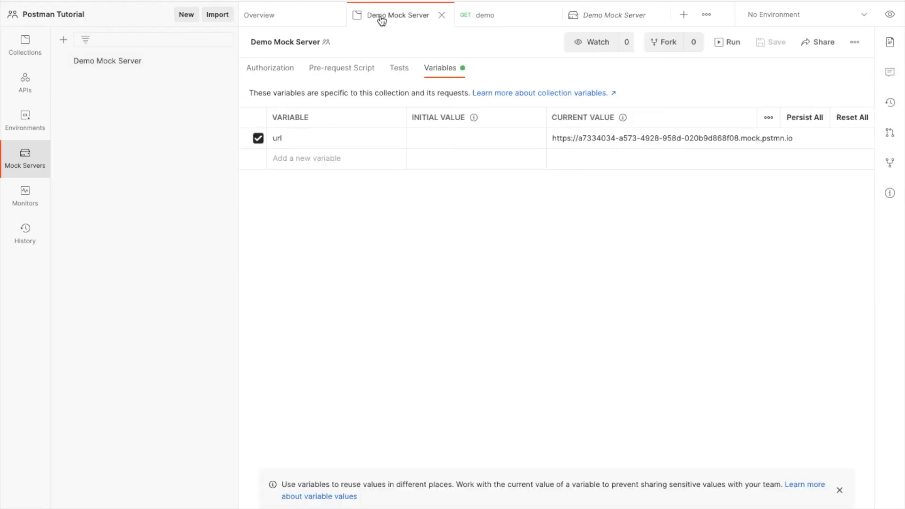
pyautogui.click(324, 20)
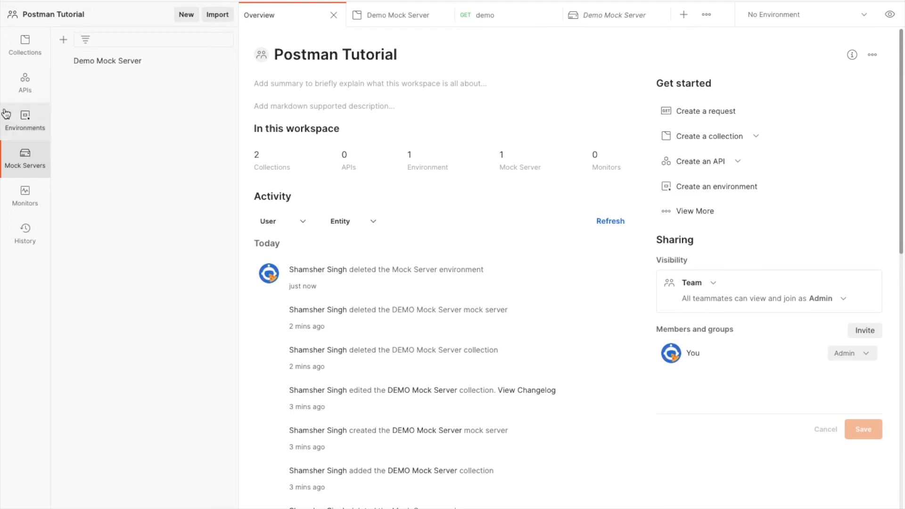
pyautogui.click(34, 55)
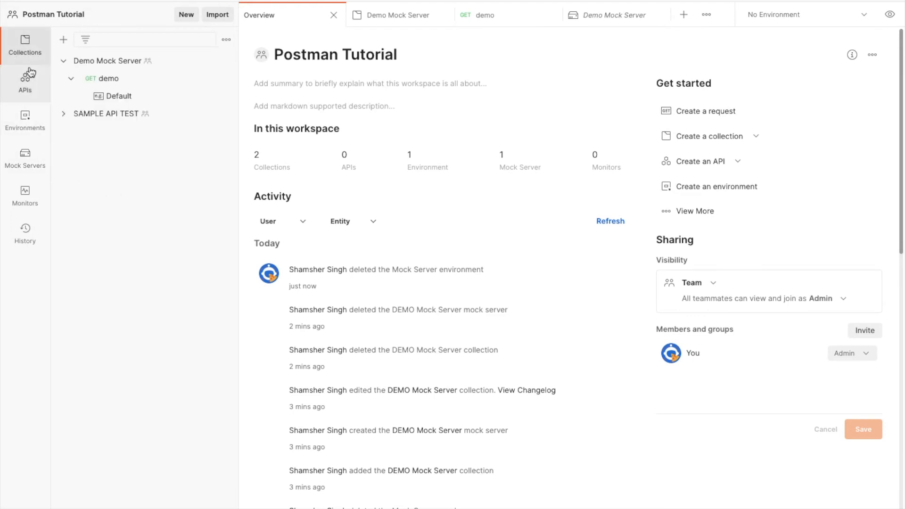
pyautogui.click(120, 84)
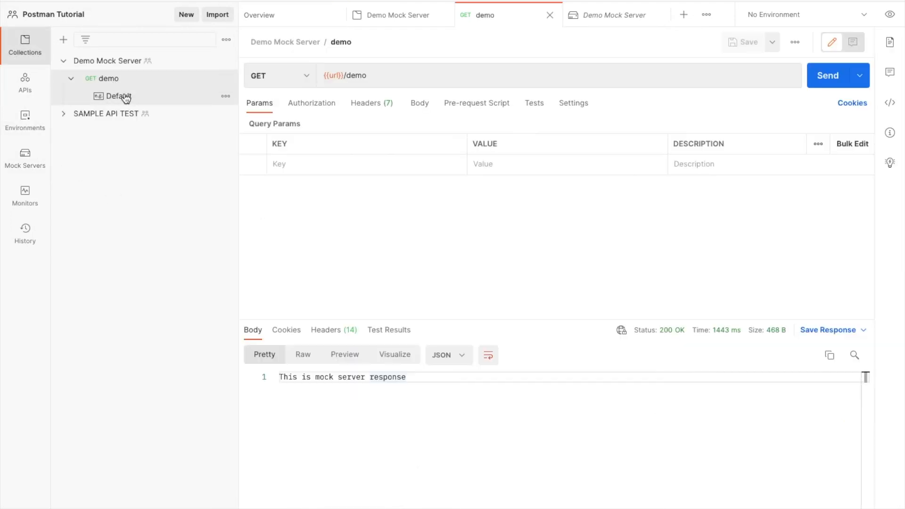
pyautogui.click(123, 96)
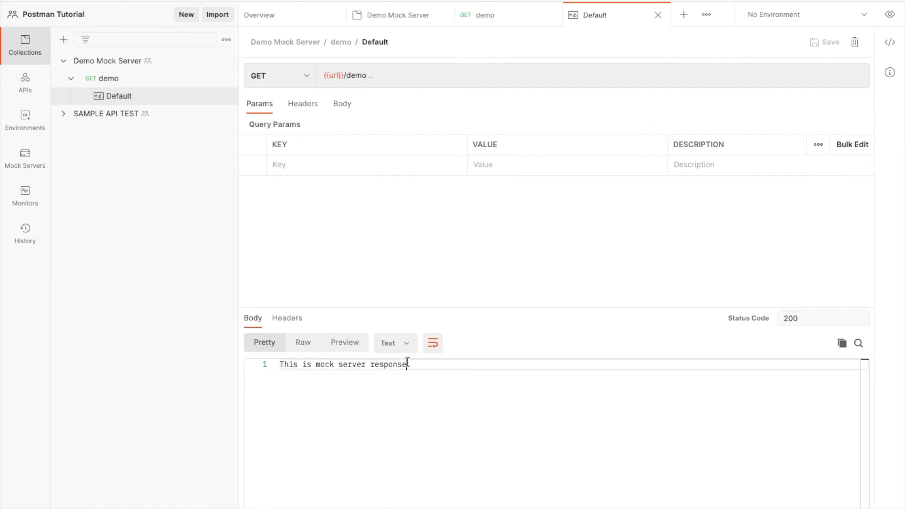
pyautogui.click(403, 344)
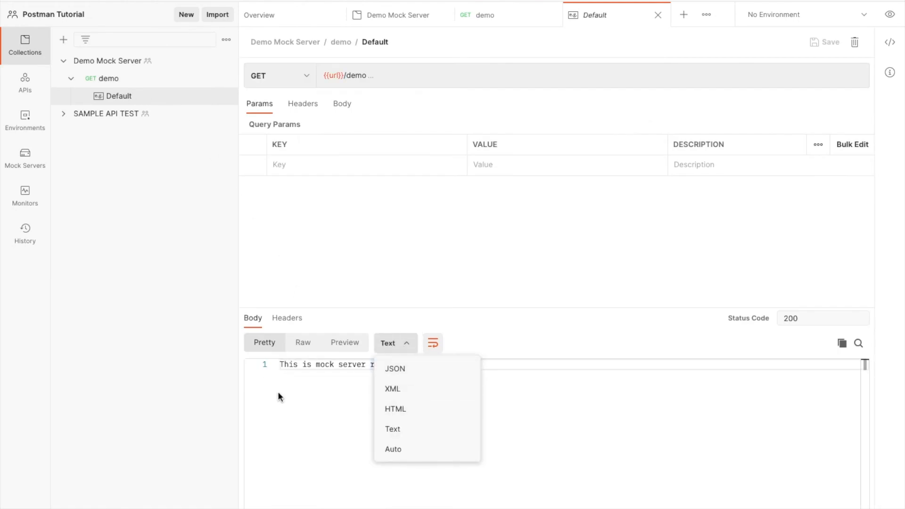
pyautogui.click(395, 372)
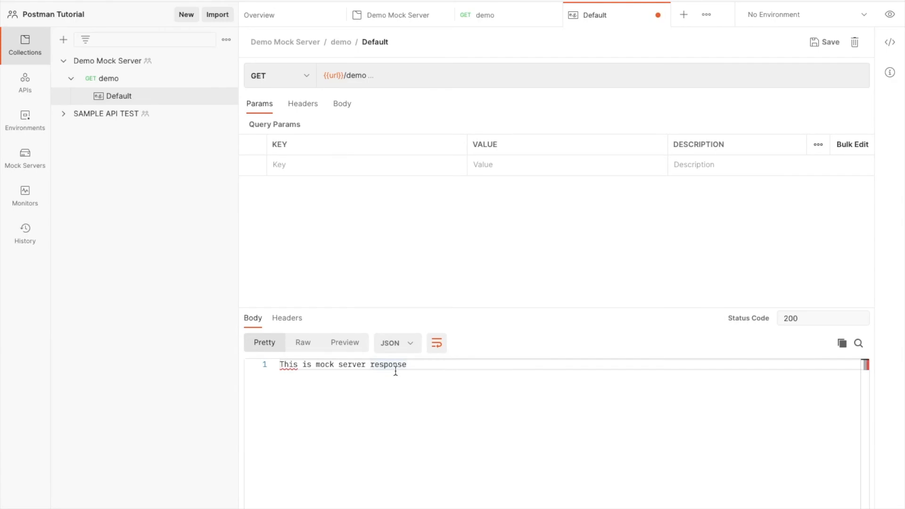
pyautogui.hotkey('ctrl', 'a')
pyautogui.press('BackSpace')
# Switch to Brackets and copy the JSON block containing the "data" and "included" arrays from the untitled file.
pyautogui.press('super+Tab')
pyautogui.press('super+Tab')
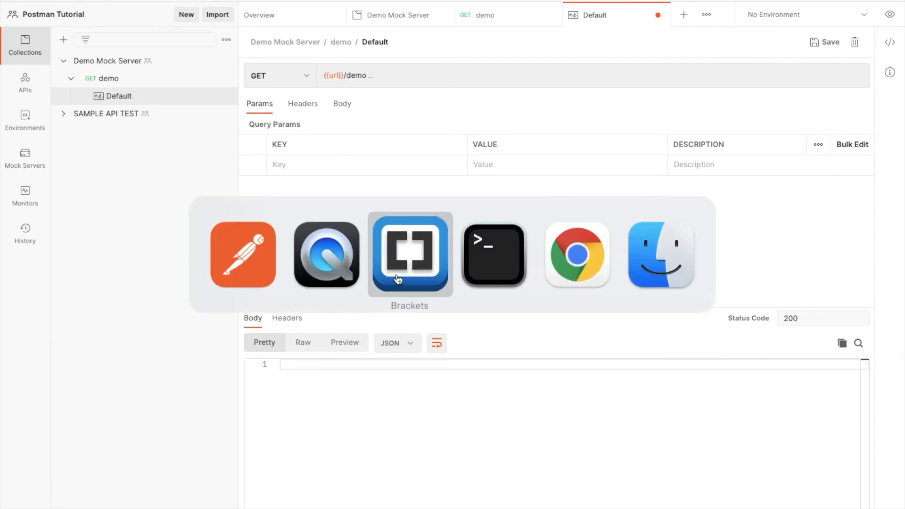
pyautogui.press('super+Tab')
pyautogui.press('super+Tab')
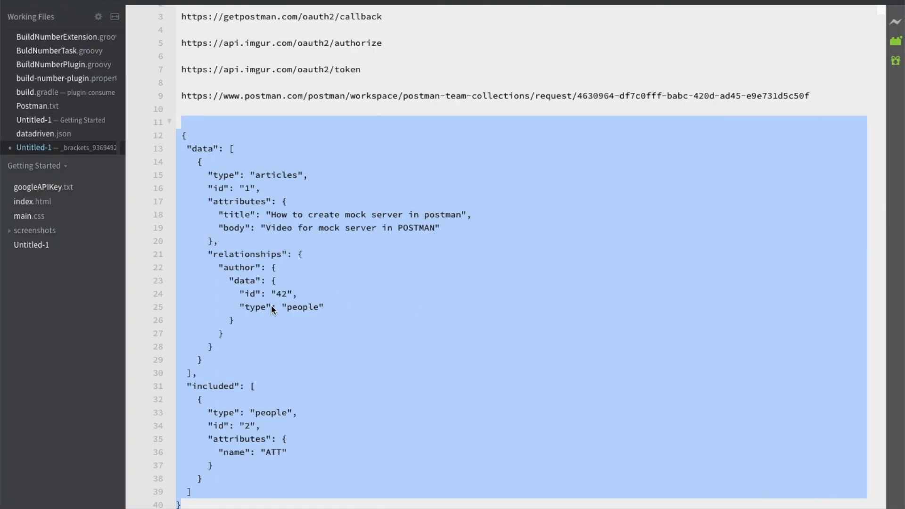
pyautogui.click(223, 123)
pyautogui.moveTo(180, 131); pyautogui.dragTo(217, 506)
# Switch back to Postman, paste the copied JSON into the Default example's response body and save the example.
pyautogui.press('super+Tab')
pyautogui.press('super+Tab')
pyautogui.click(416, 304)
pyautogui.click(330, 402)
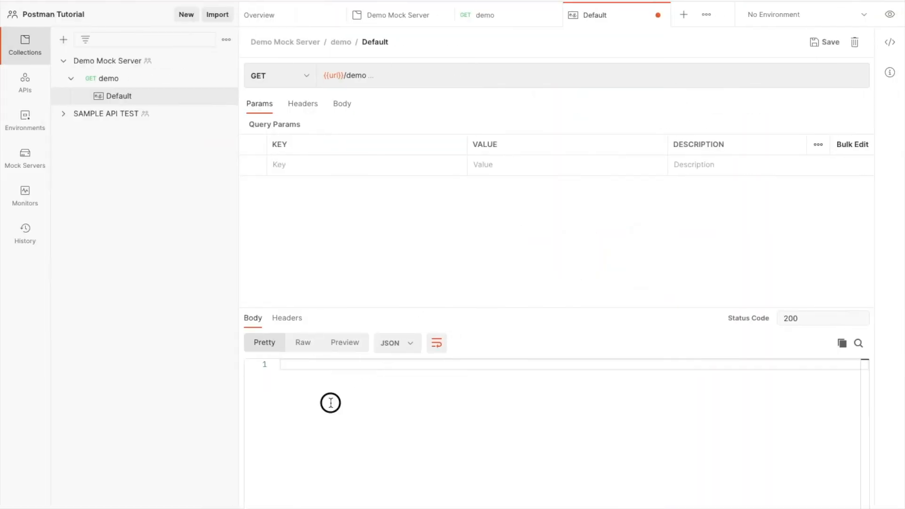
pyautogui.press('super+v')
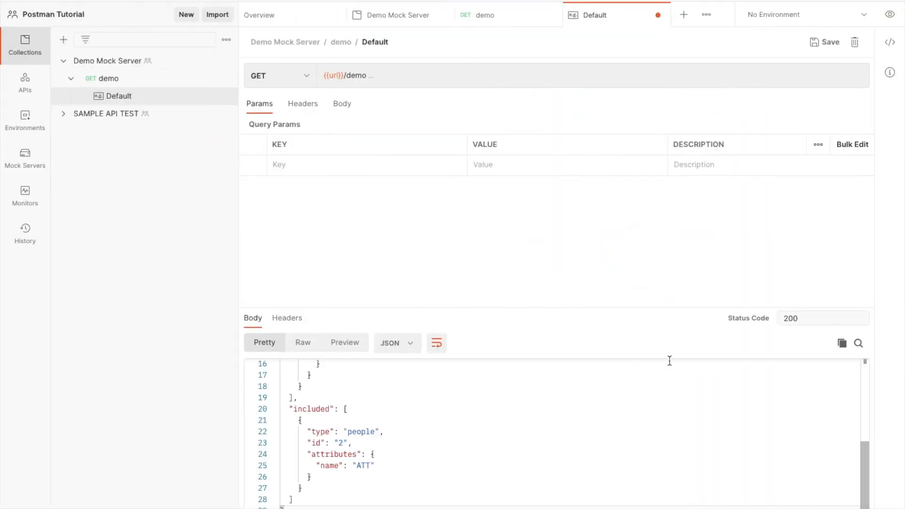
pyautogui.click(825, 46)
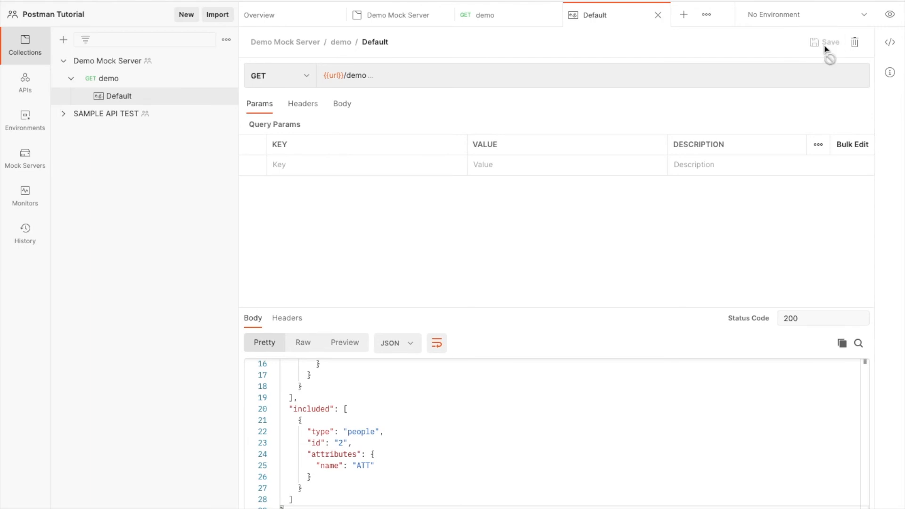
# Send the demo GET request again, display the response in JSON format and examine the returned body.
pyautogui.click(103, 77)
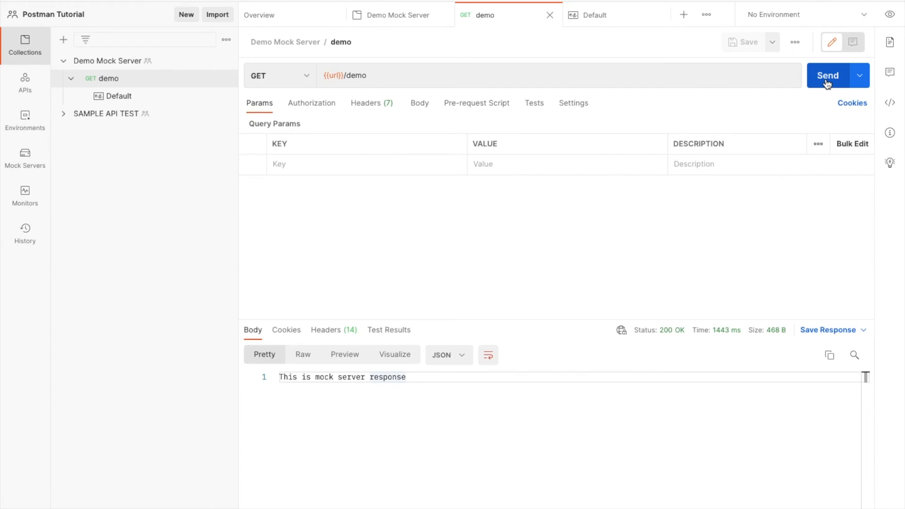
pyautogui.click(827, 80)
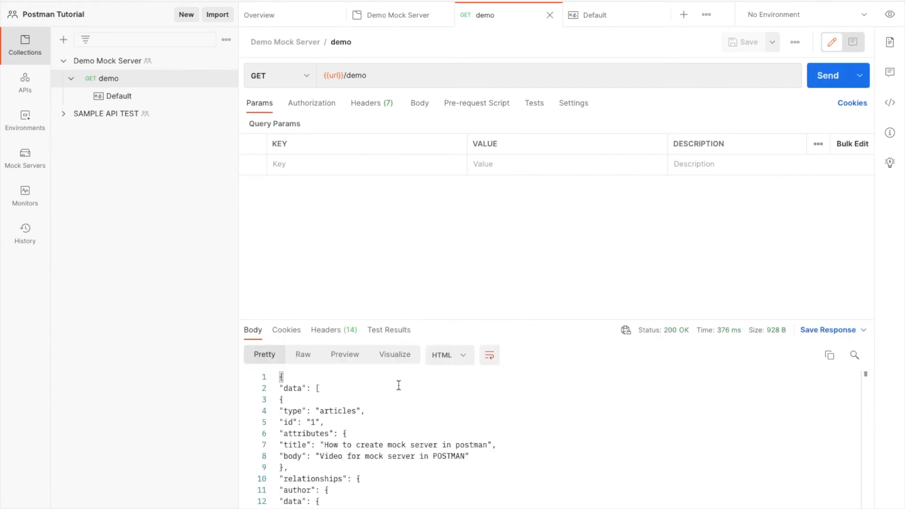
pyautogui.click(458, 361)
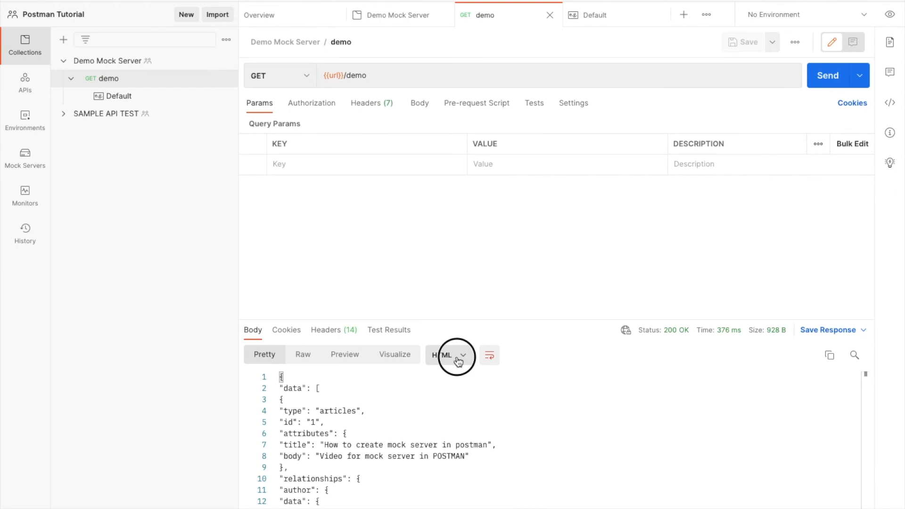
pyautogui.click(452, 384)
pyautogui.scroll(-5, 471, 426)
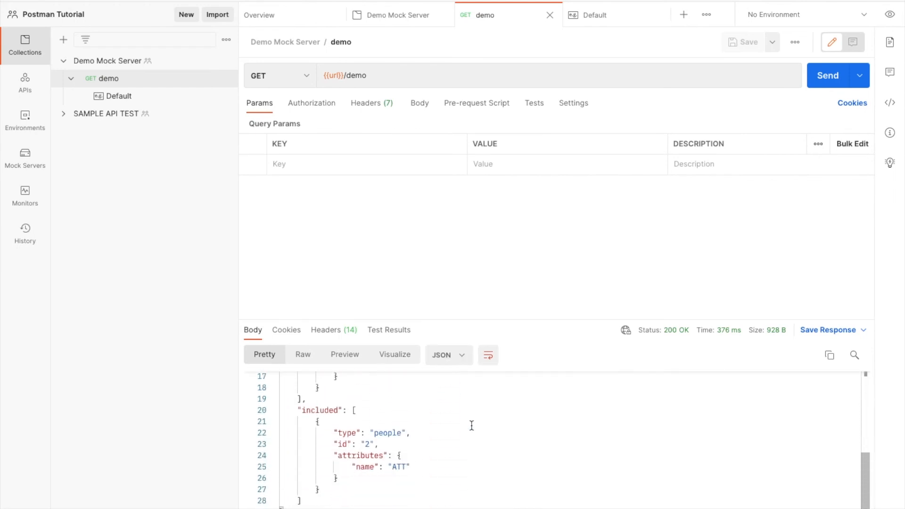
pyautogui.scroll(5, 472, 426)
pyautogui.scroll(-1, 472, 425)
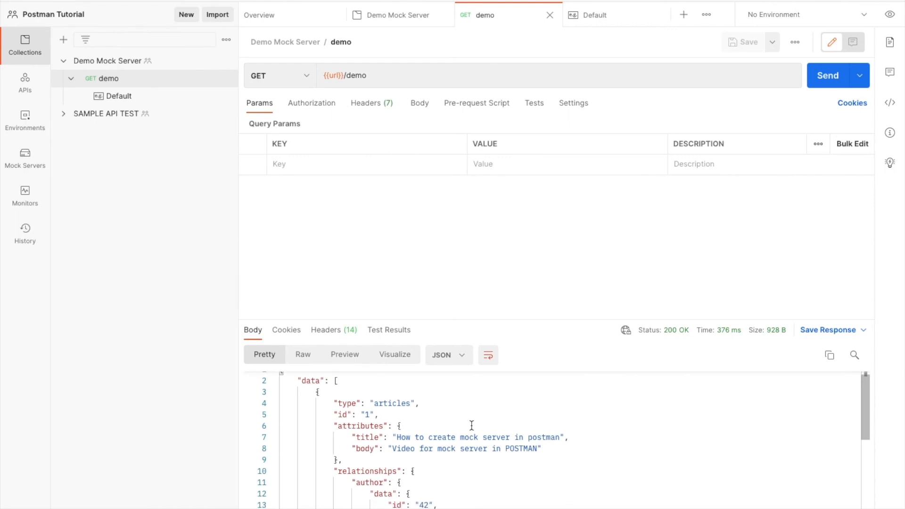
pyautogui.scroll(-3, 443, 429)
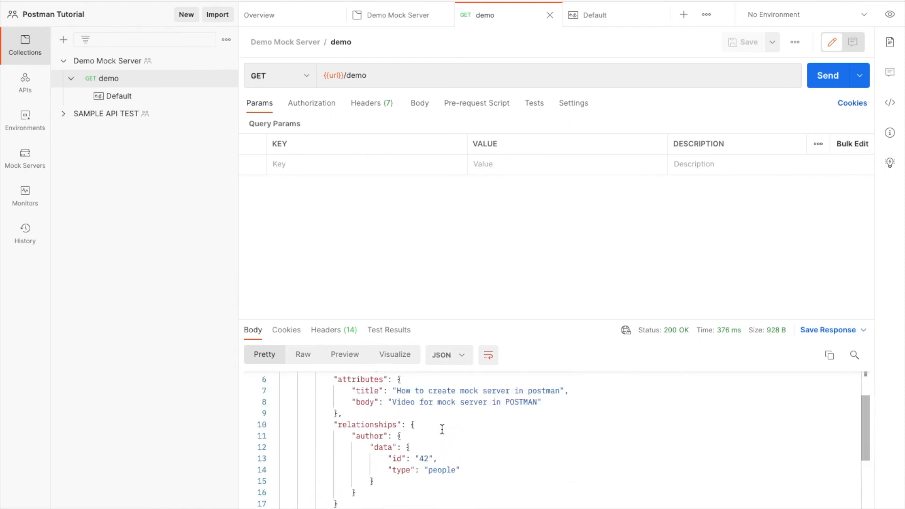
pyautogui.scroll(4, 442, 429)
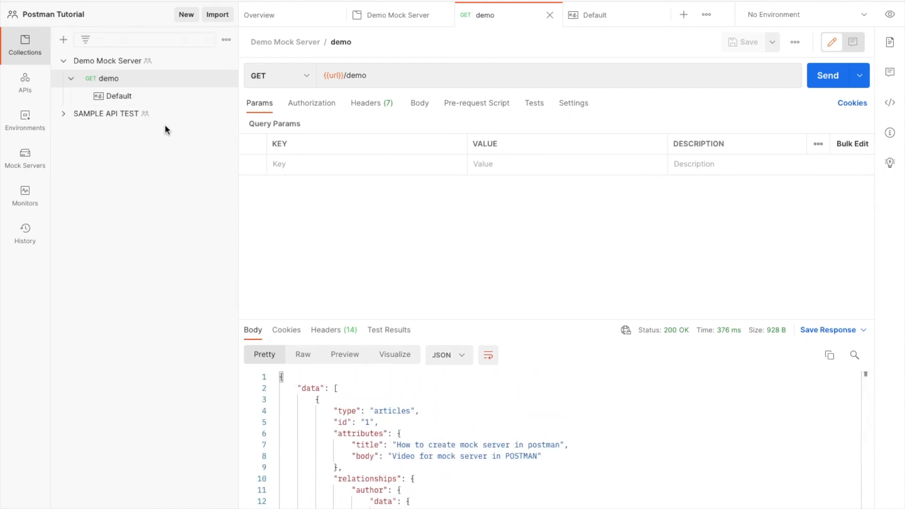
# Create a mock server named "Existing Mock Server" from the existing SAMPLE API TEST collection, keeping the default configuration.
pyautogui.click(15, 170)
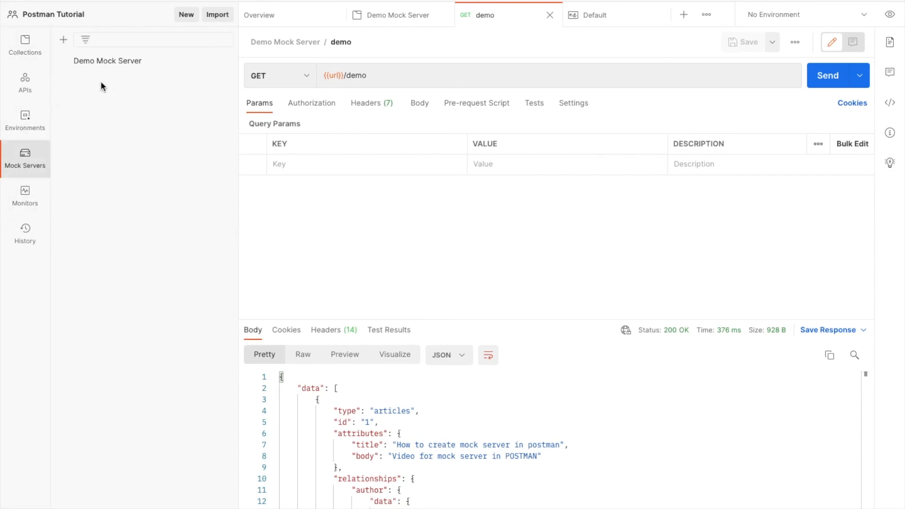
pyautogui.click(64, 40)
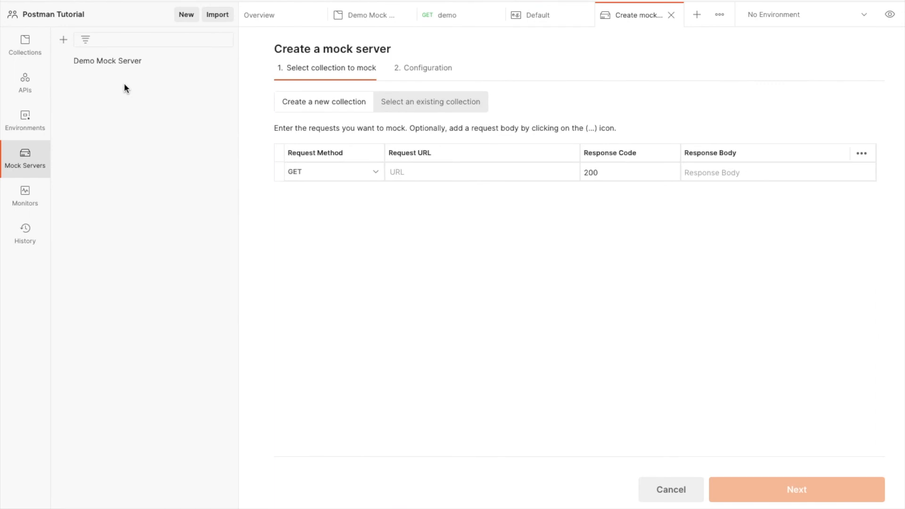
pyautogui.click(421, 112)
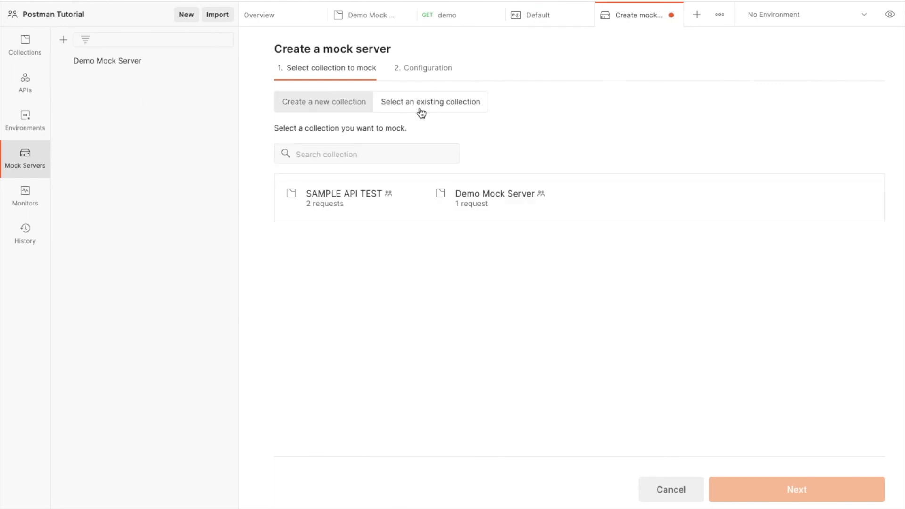
pyautogui.click(347, 198)
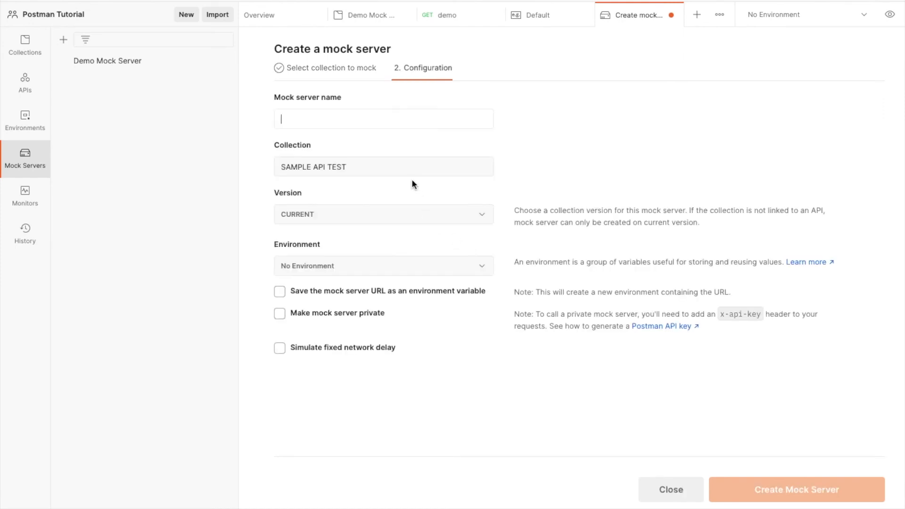
pyautogui.write('Existing Mock Server')
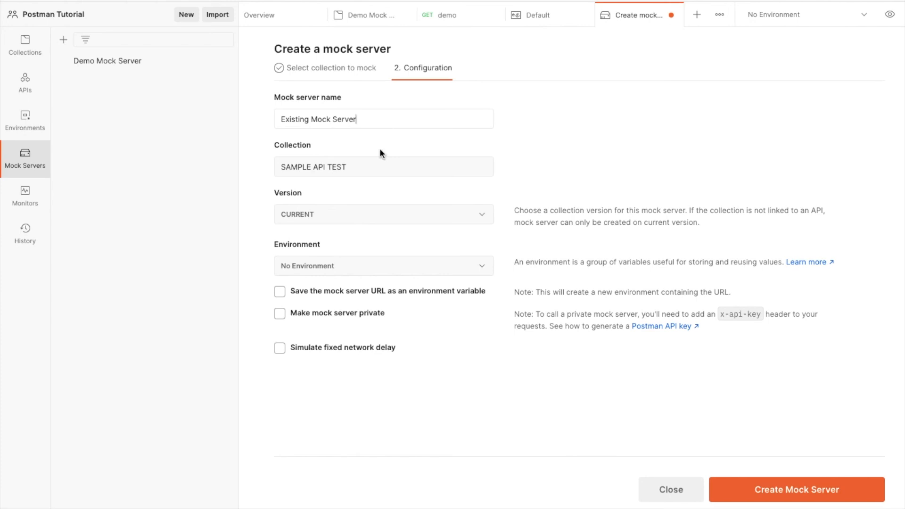
pyautogui.click(857, 486)
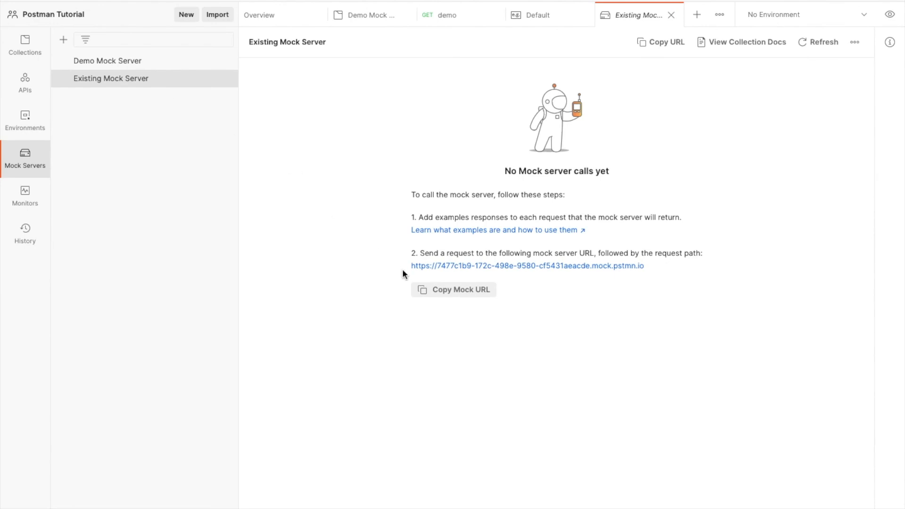
# Expand the SAMPLE API TEST collection and open its List Users request.
pyautogui.click(25, 45)
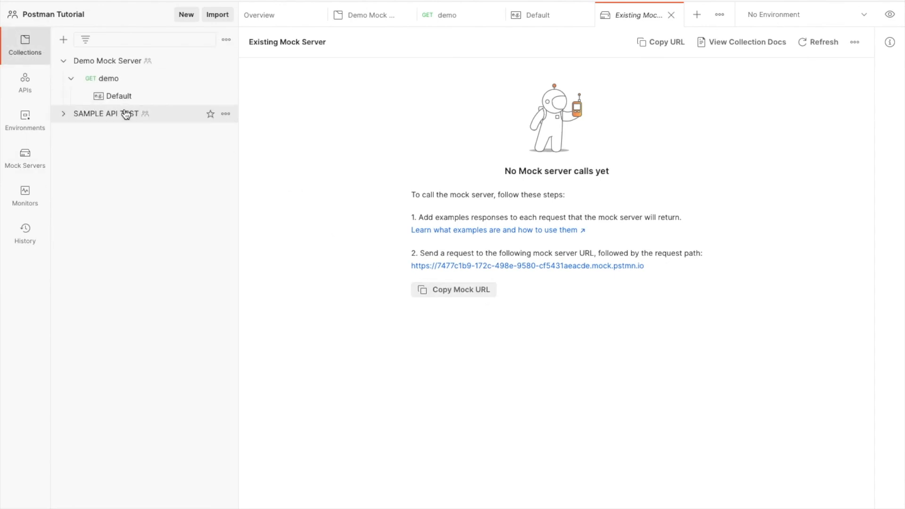
pyautogui.click(63, 114)
pyautogui.click(118, 133)
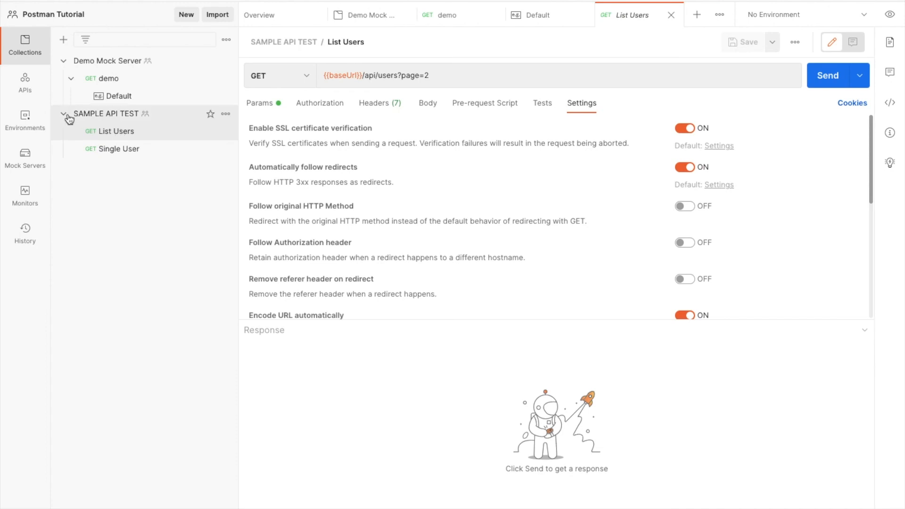
# Open Existing Mock Server in the mock servers list and copy its mock URL.
pyautogui.click(26, 156)
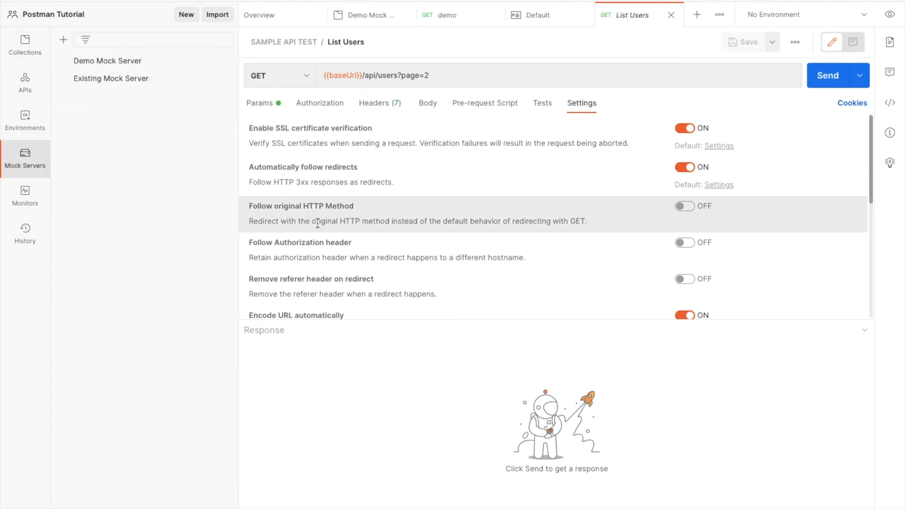
pyautogui.click(133, 88)
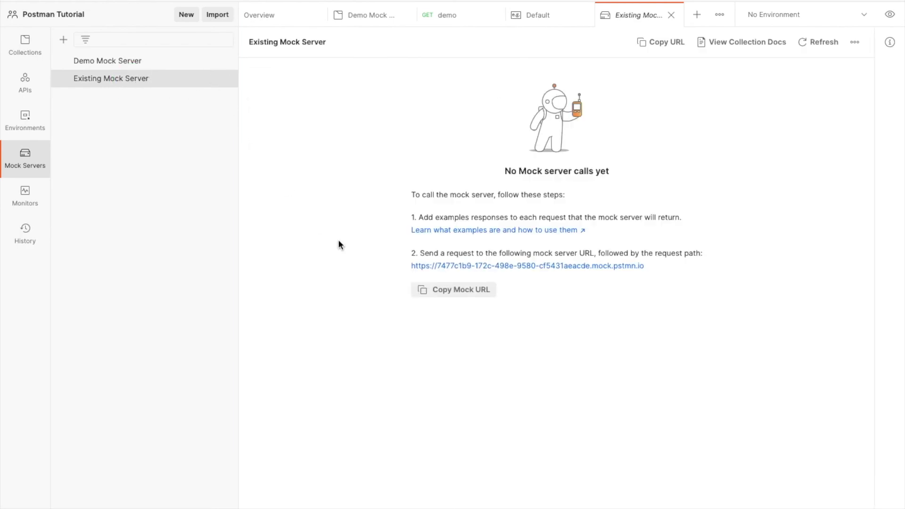
pyautogui.click(462, 298)
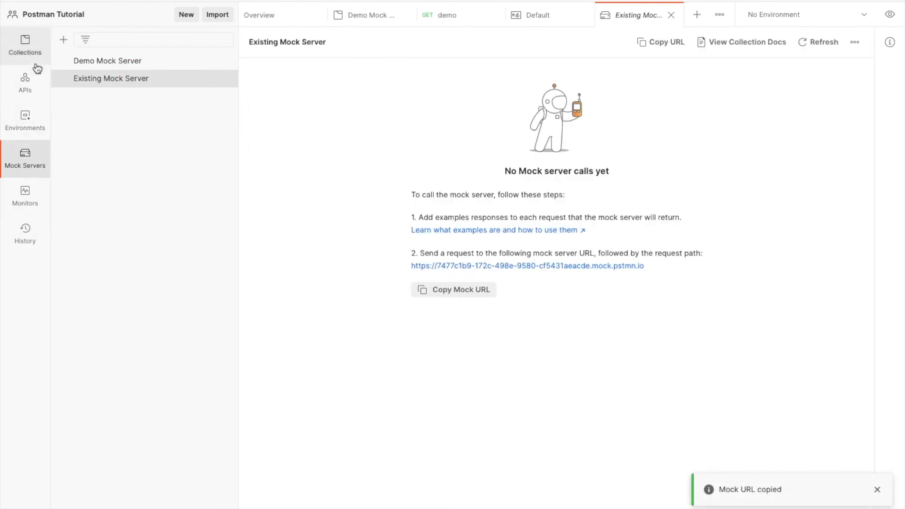
# Open the SAMPLE API TEST collection for editing and display its collection variables.
pyautogui.click(29, 52)
pyautogui.click(226, 114)
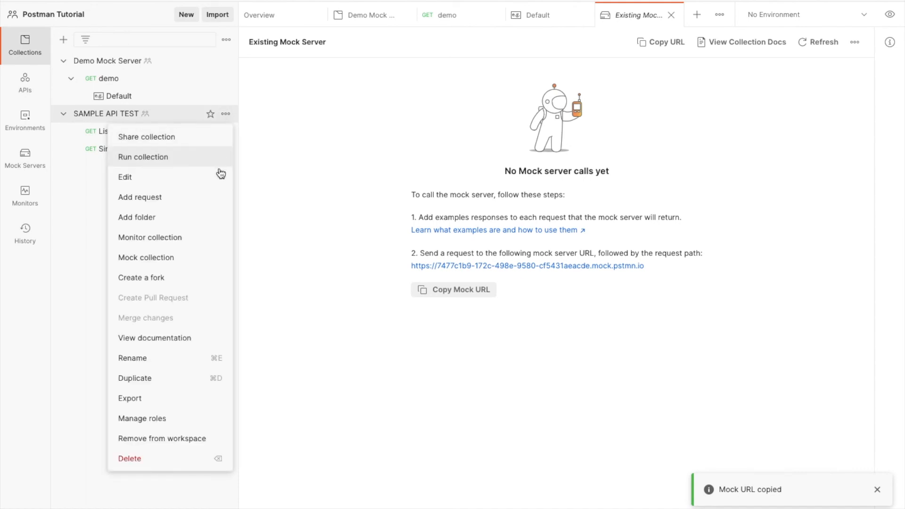
pyautogui.click(189, 177)
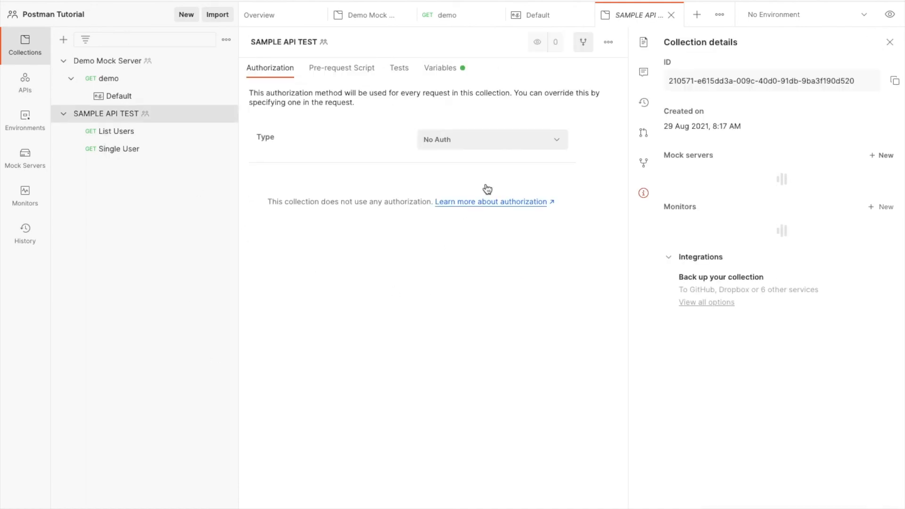
pyautogui.click(432, 70)
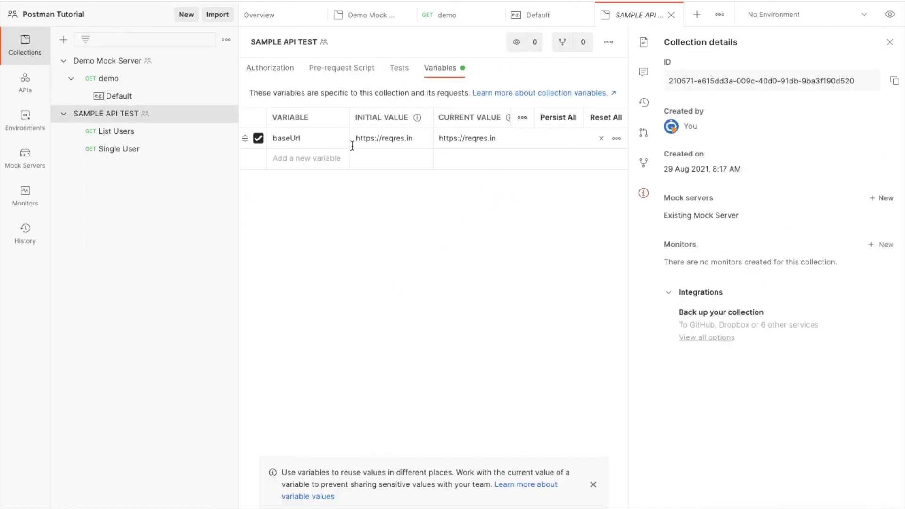
# Send the List Users request with its current base URL and examine the response body.
pyautogui.click(145, 136)
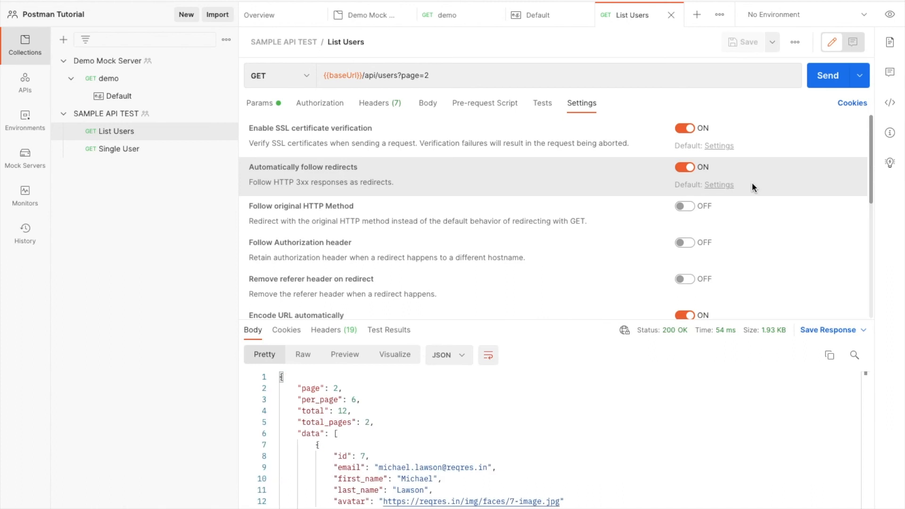
pyautogui.scroll(-10, 410, 411)
pyautogui.scroll(4, 410, 412)
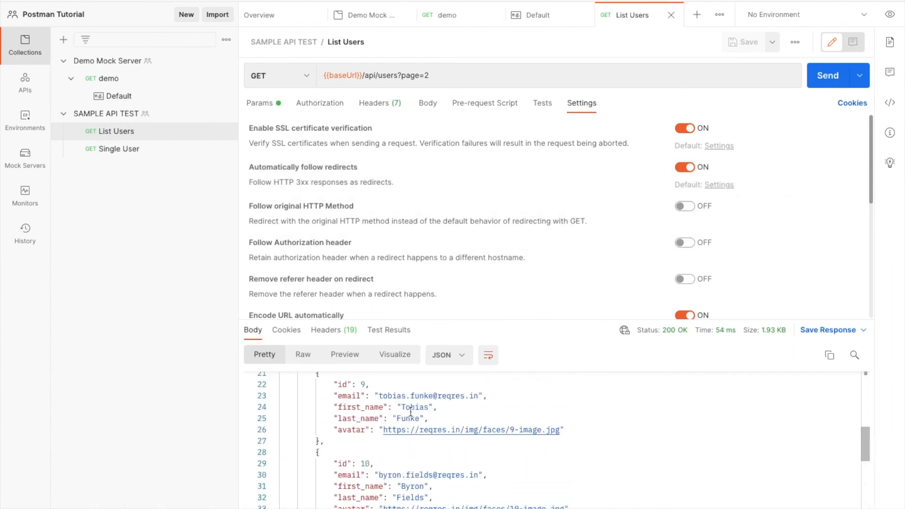
pyautogui.scroll(10, 411, 412)
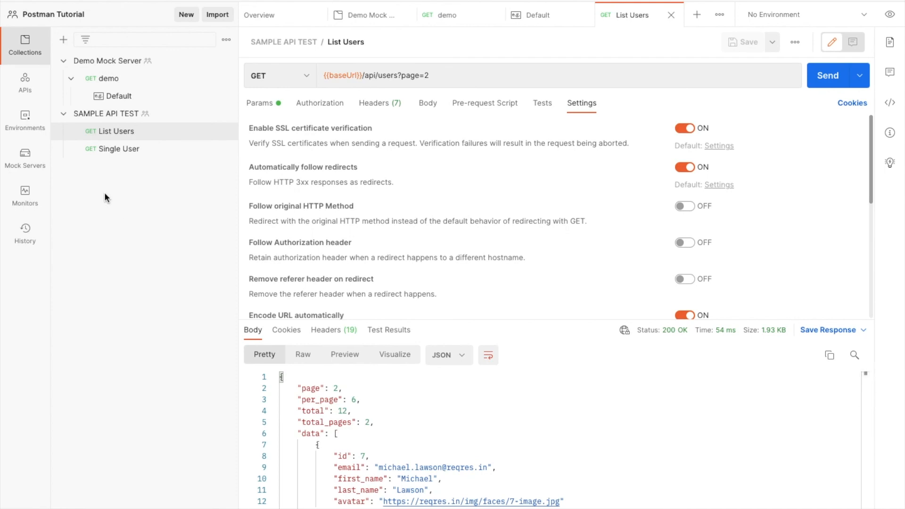